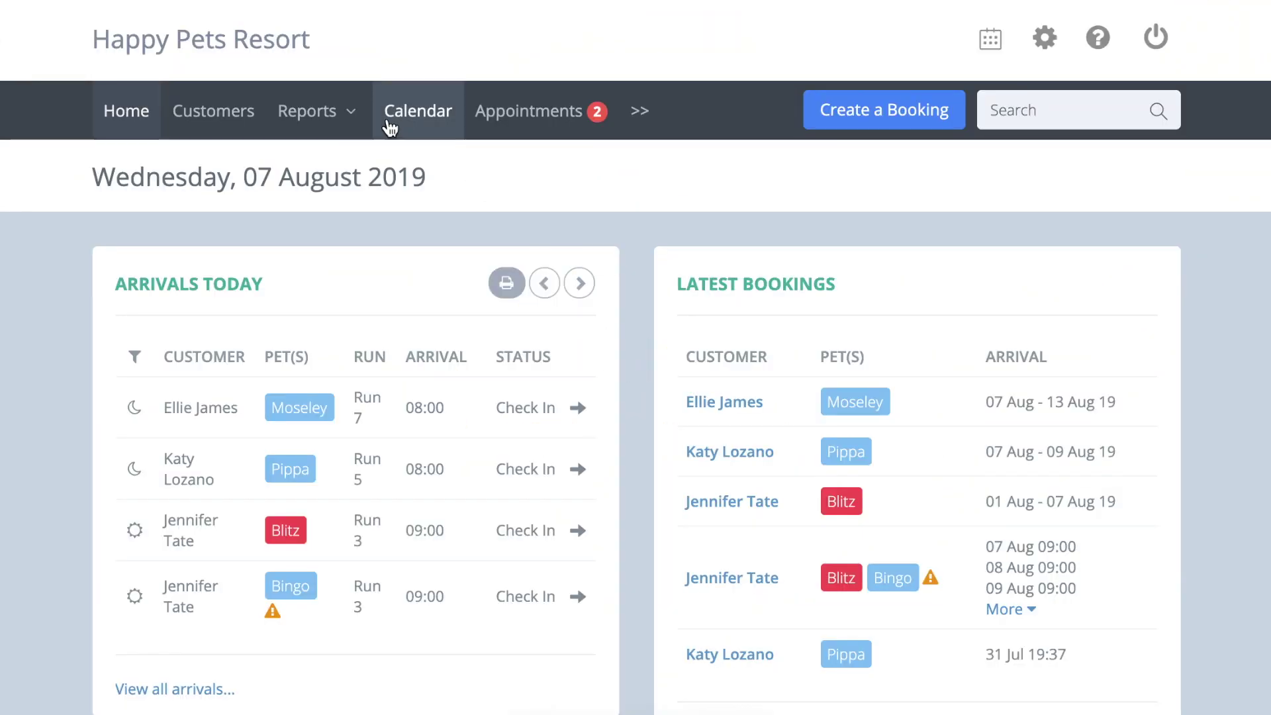
Step: Open the Arrivals Report for 08/07/2019 from the Reports menu
click(337, 117)
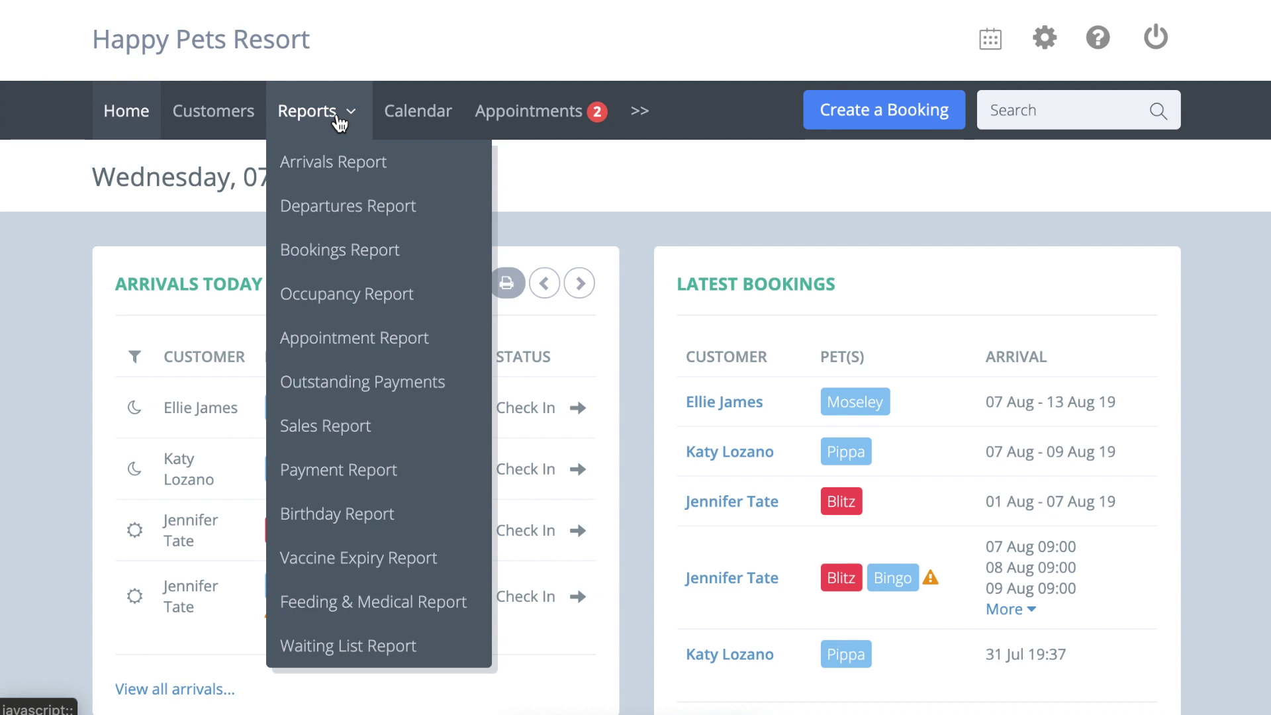
click(411, 178)
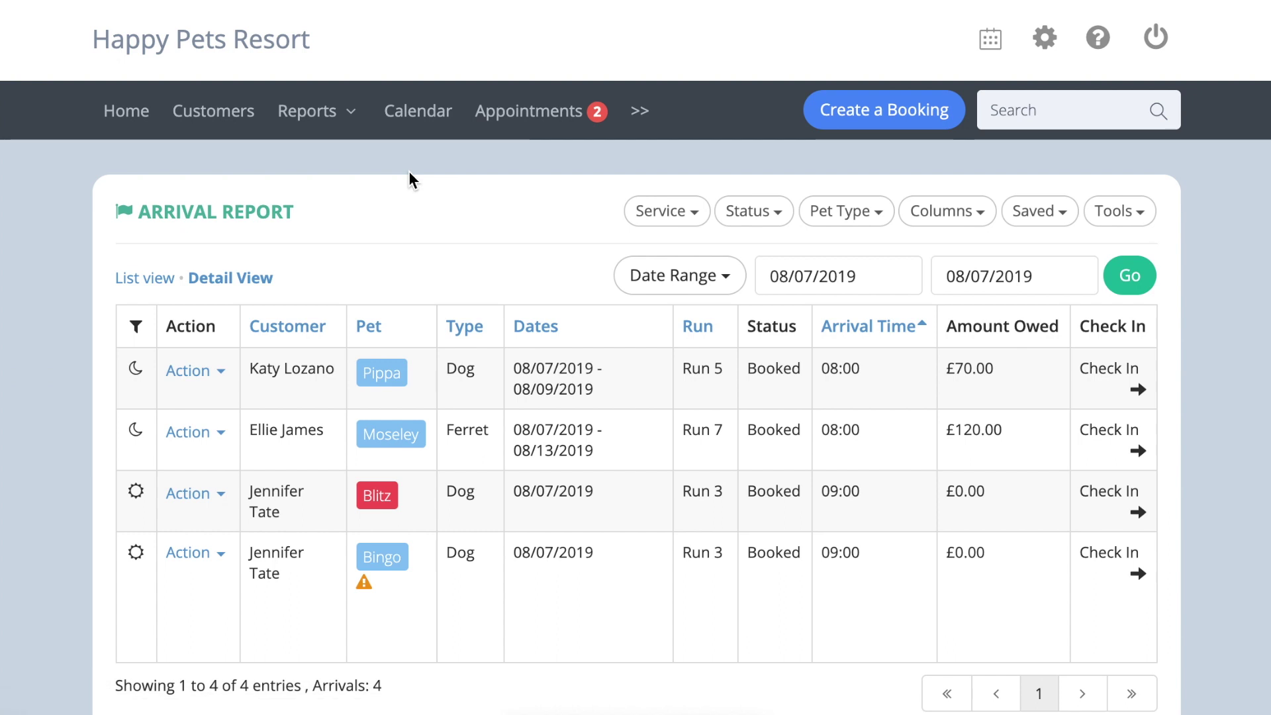
Step: Check in Pippa on the Arrivals report and sort the arrivals by pet name
scroll(409, 178, down, 3)
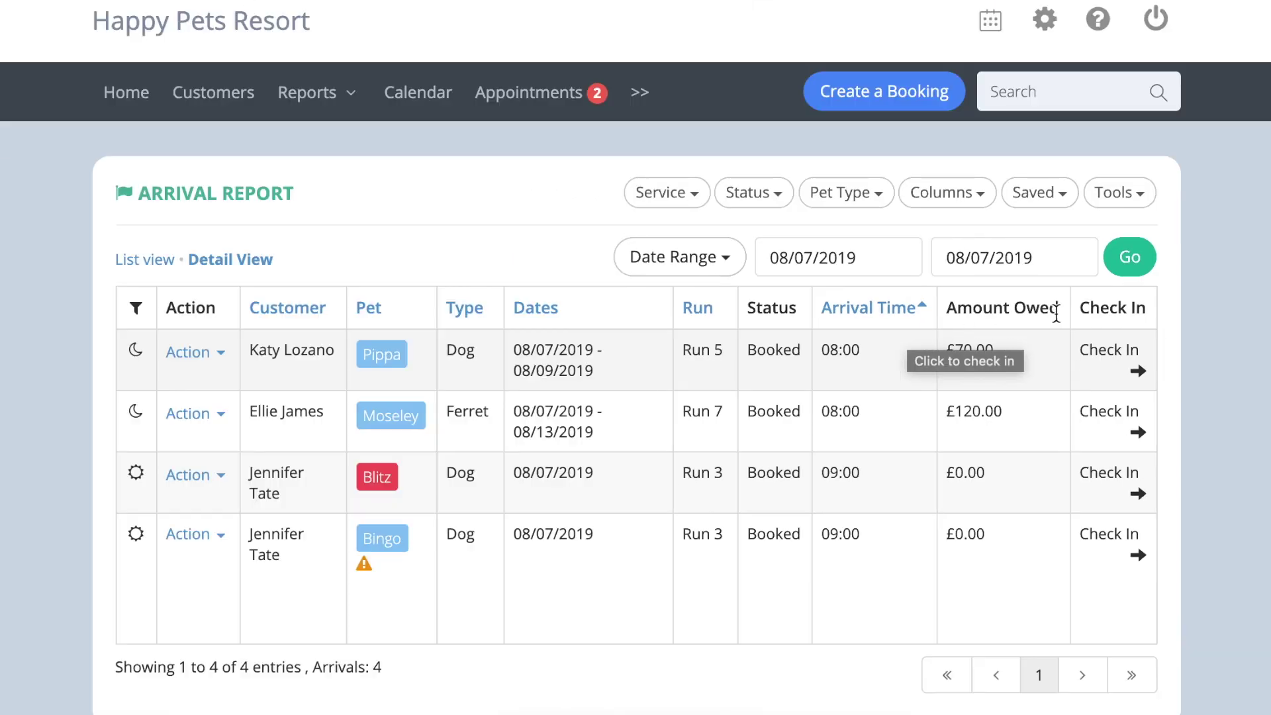
click(814, 369)
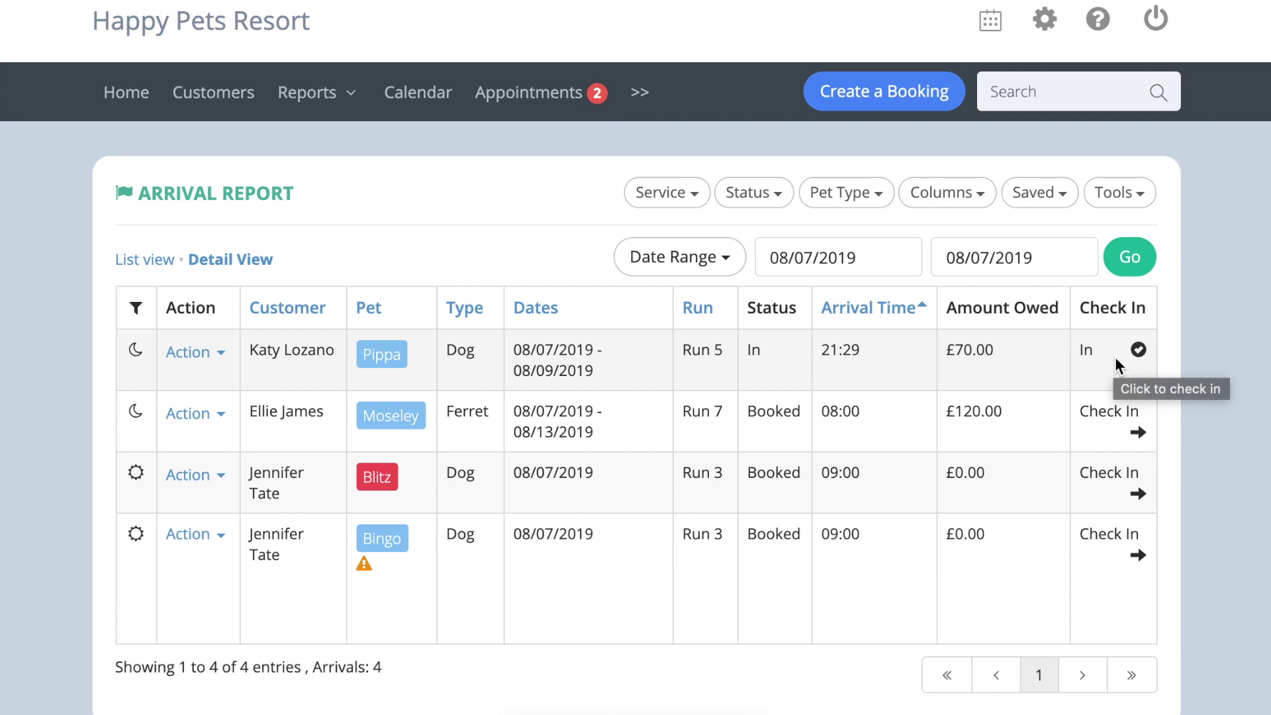
click(376, 309)
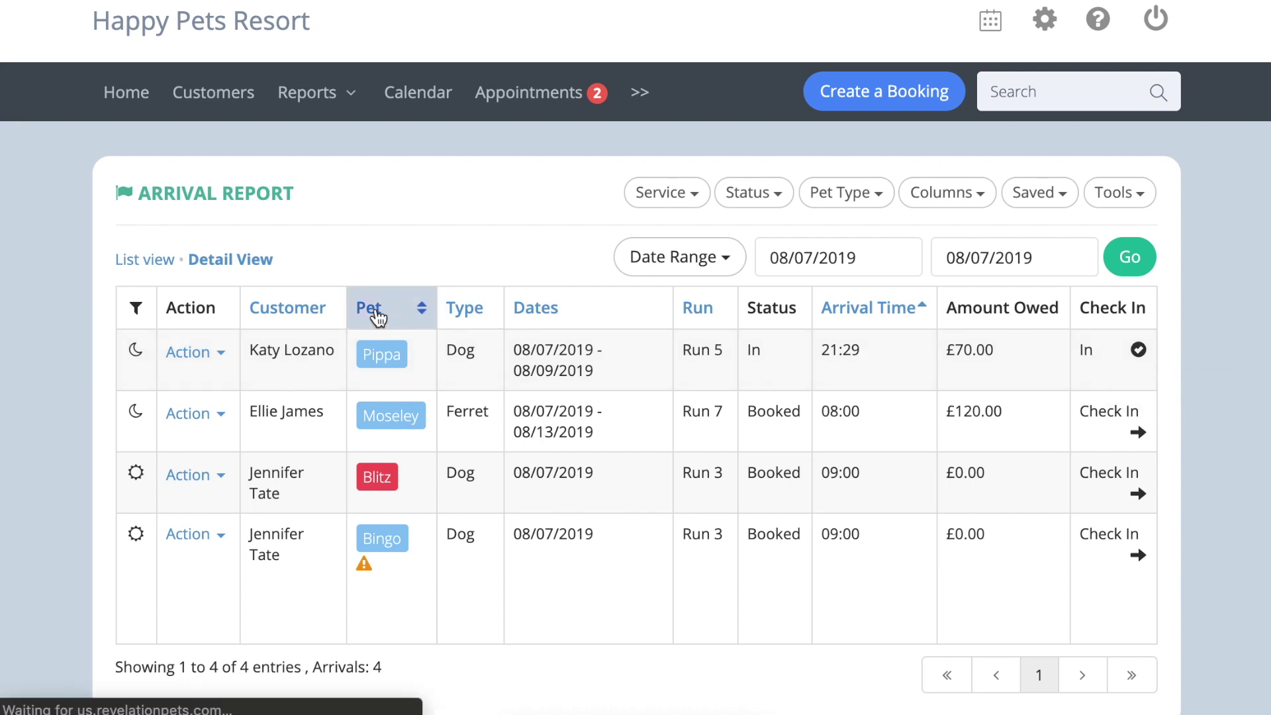
click(327, 122)
Step: Scroll through the Bookings Report for 07/31/2019–08/07/2019, then switch to the Occupancy Report
click(343, 252)
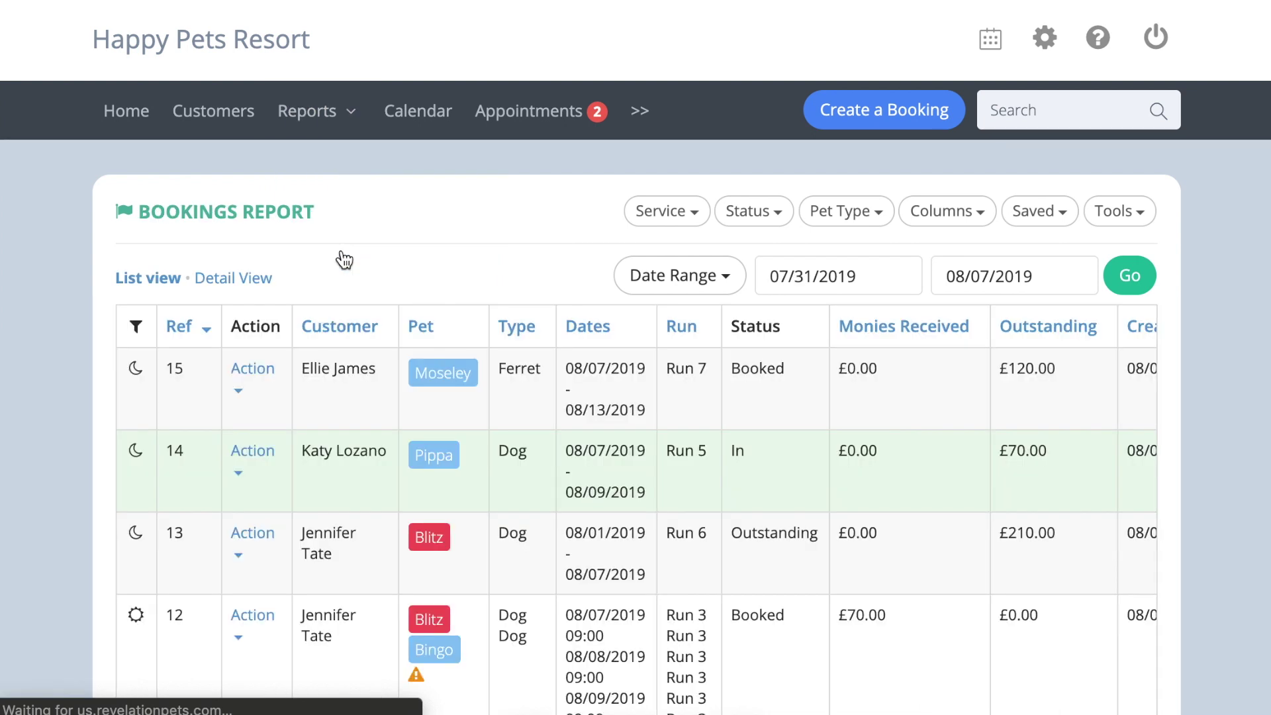
scroll(401, 233, down, 5)
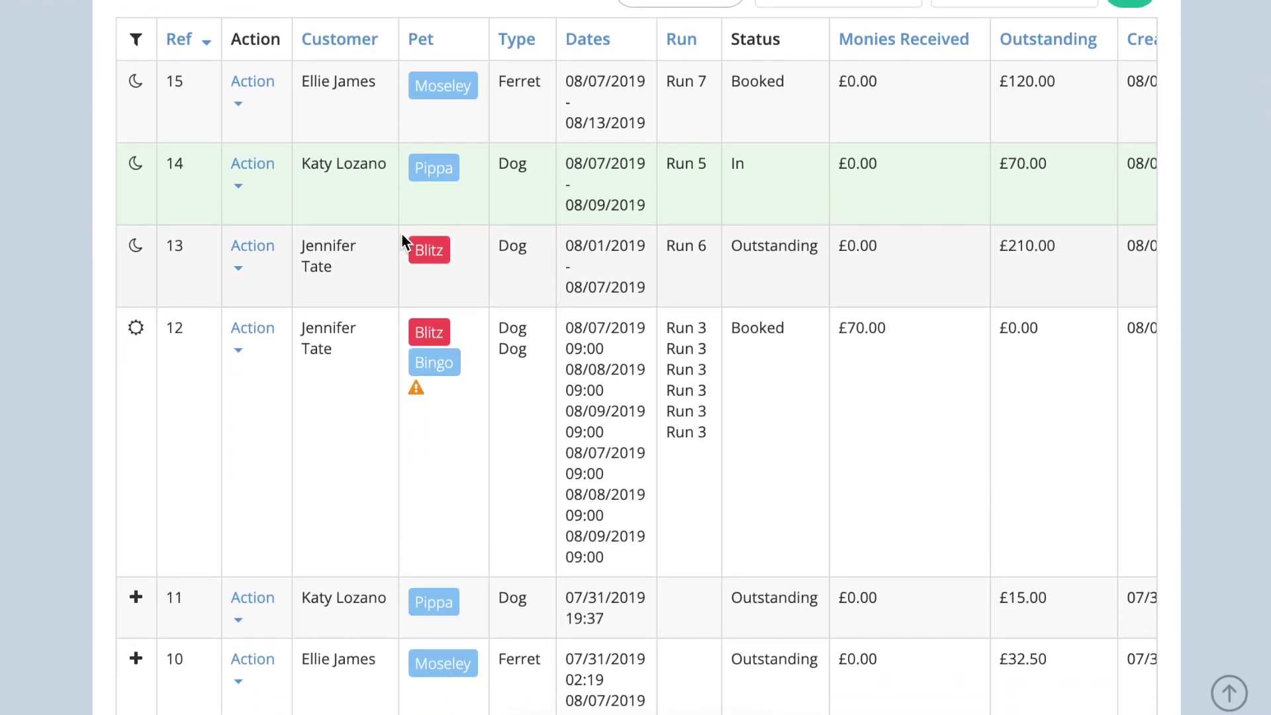
scroll(402, 236, up, 4)
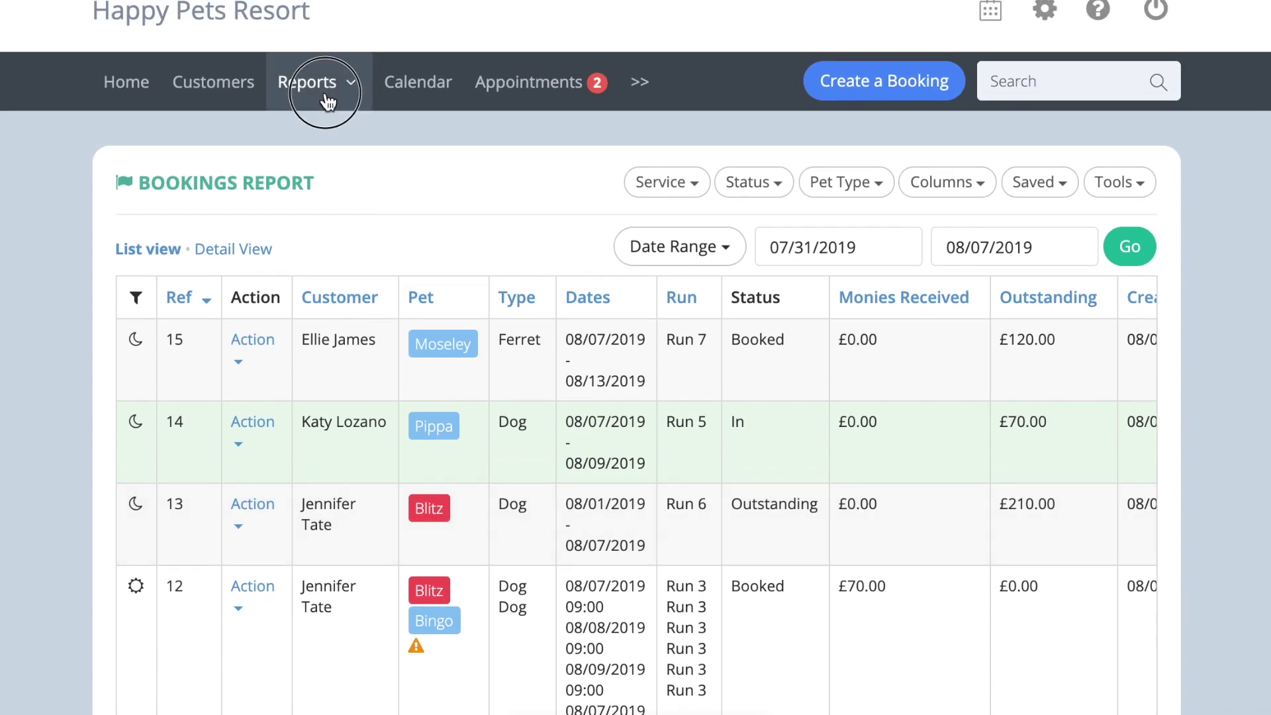
click(329, 89)
click(341, 263)
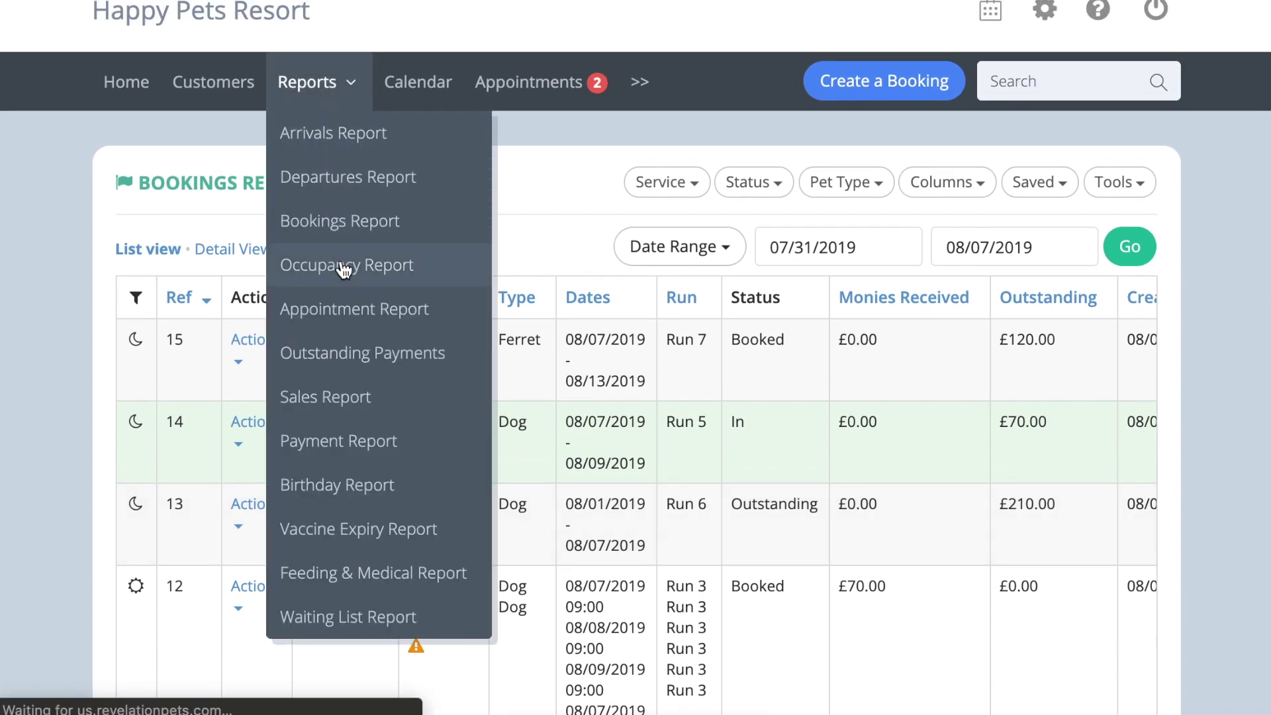
Step: Scroll through the Occupancy Report, then switch to the Outstanding Payments report
scroll(376, 216, down, 2)
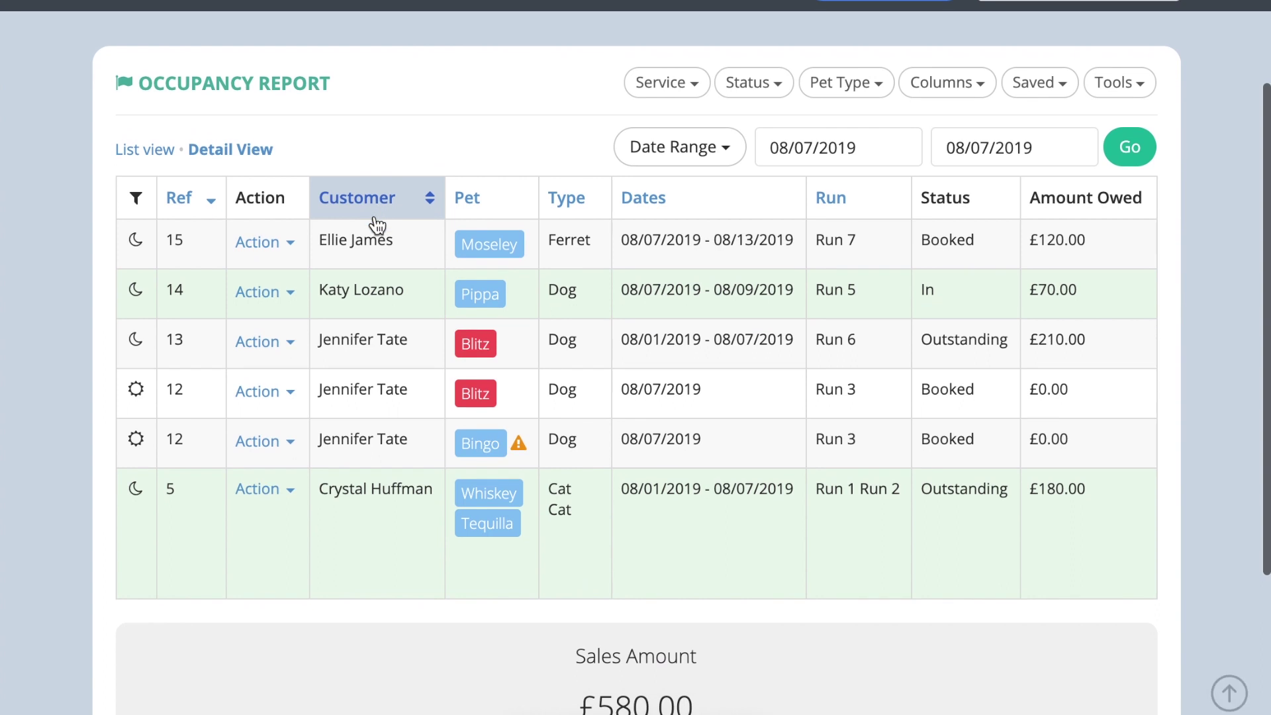
scroll(558, 122, up, 1)
scroll(558, 122, up, 1)
click(331, 114)
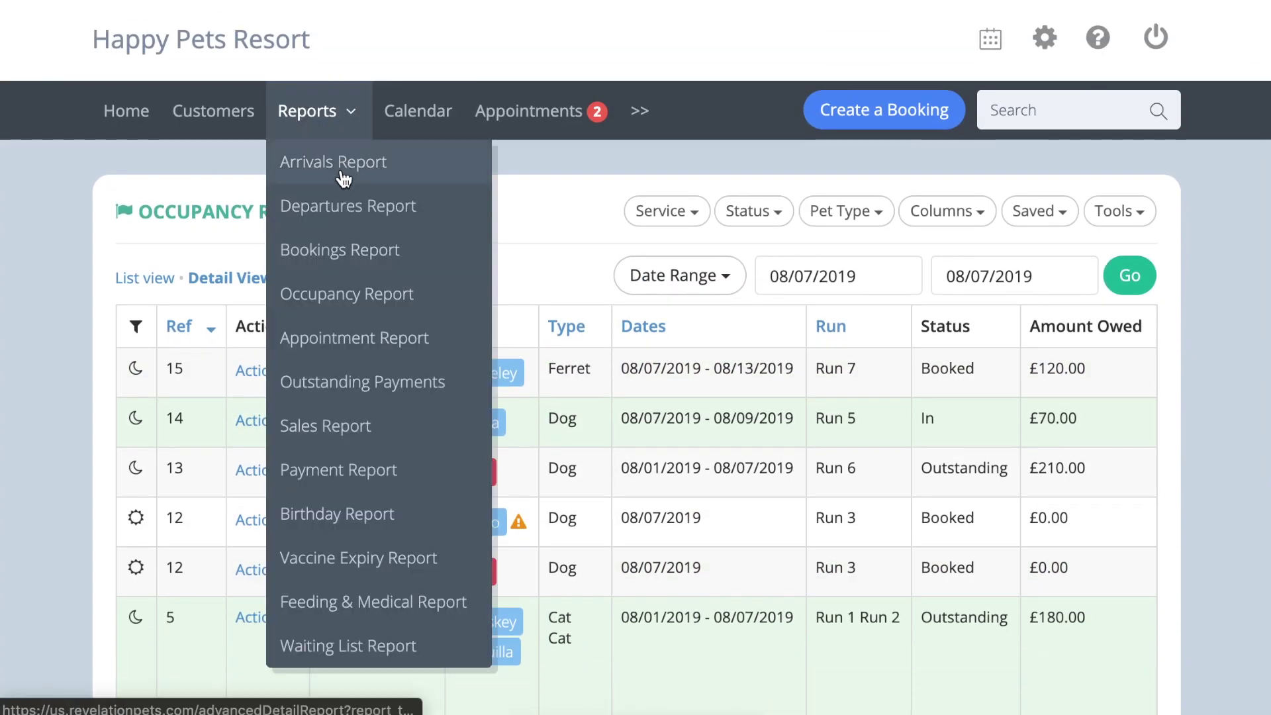
click(384, 389)
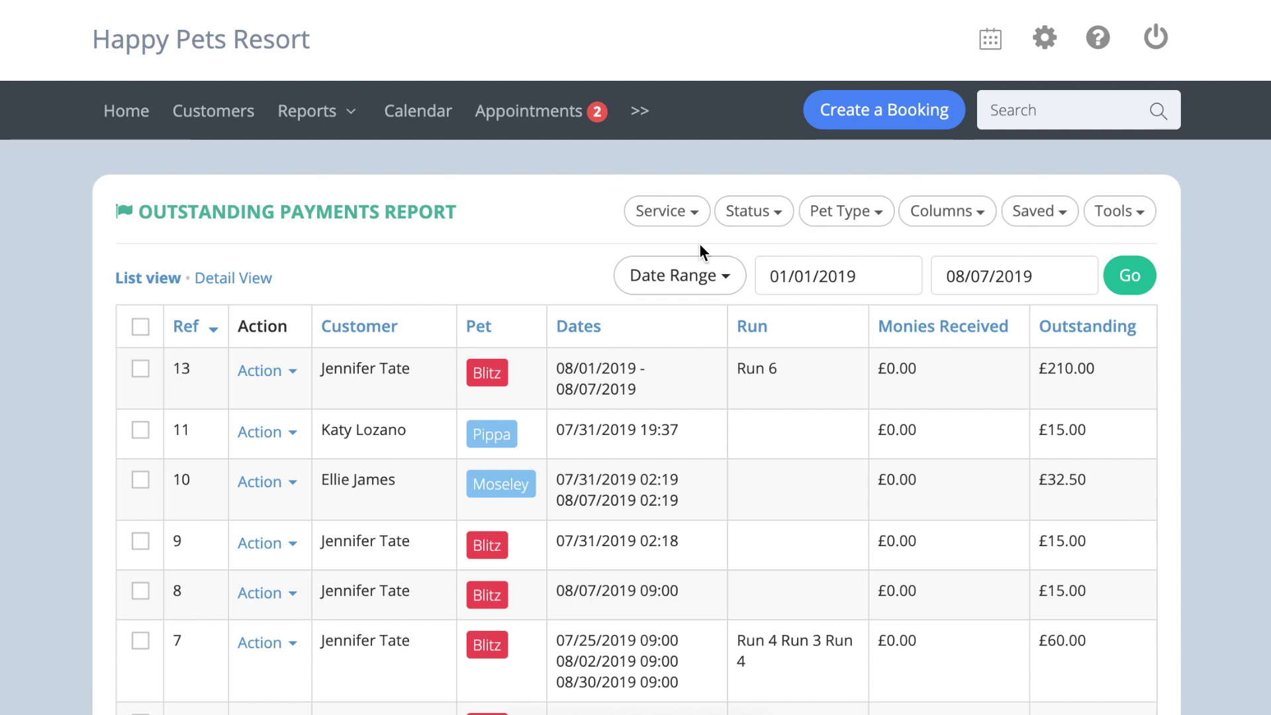
Step: Set the outstanding-payments date range to match bookings by check-in date
click(656, 275)
scroll(656, 285, down, 2)
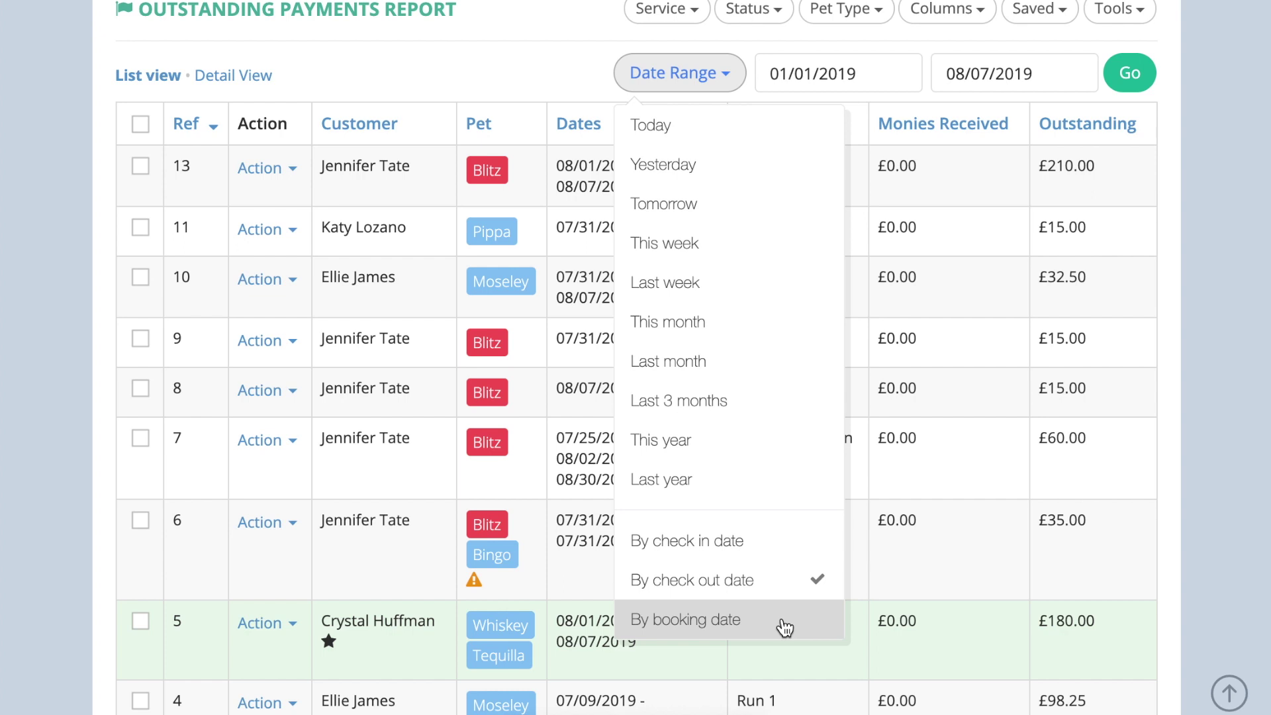
click(778, 545)
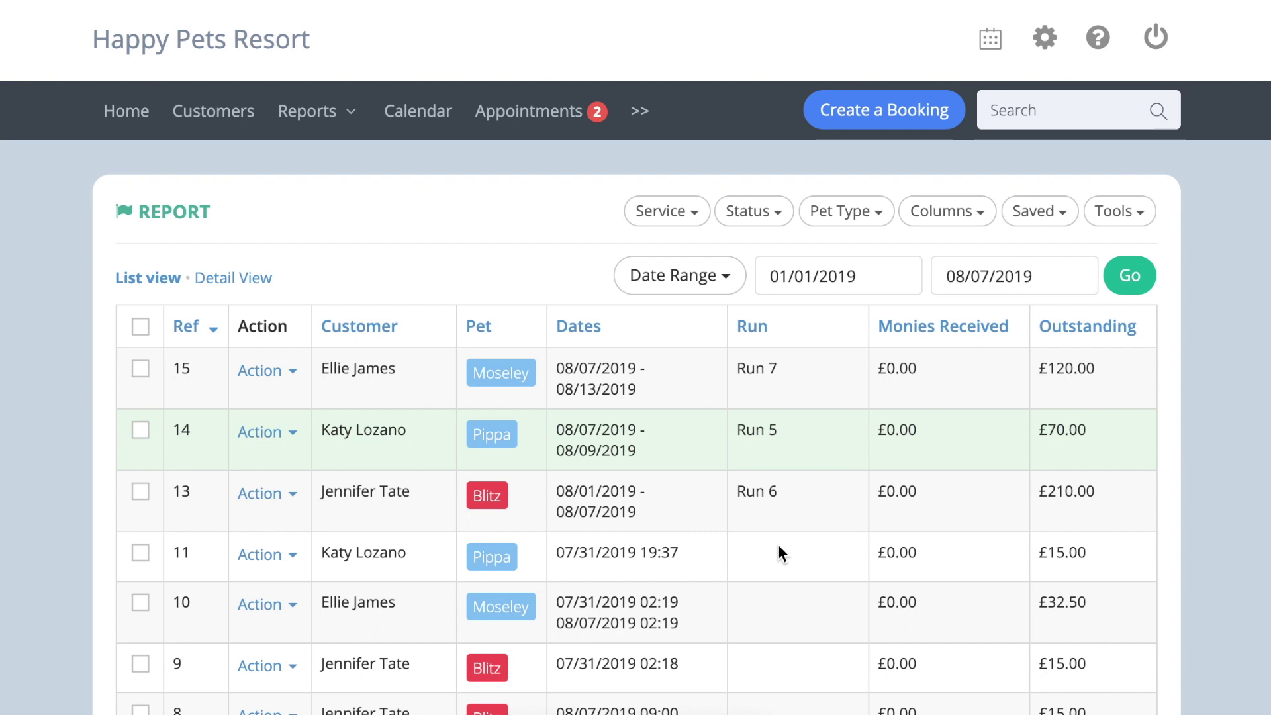
click(691, 213)
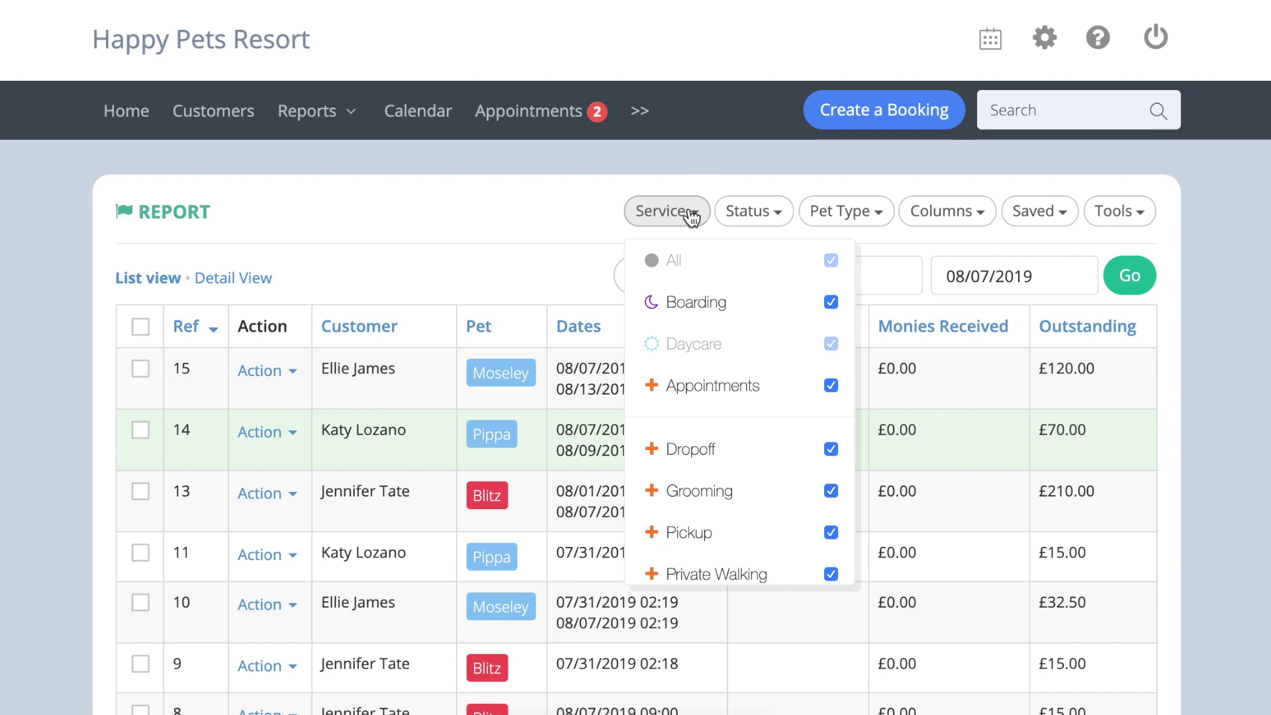
Step: Limit services to Dropoff and Grooming, with status Not Paid and Not Cancelled
click(830, 261)
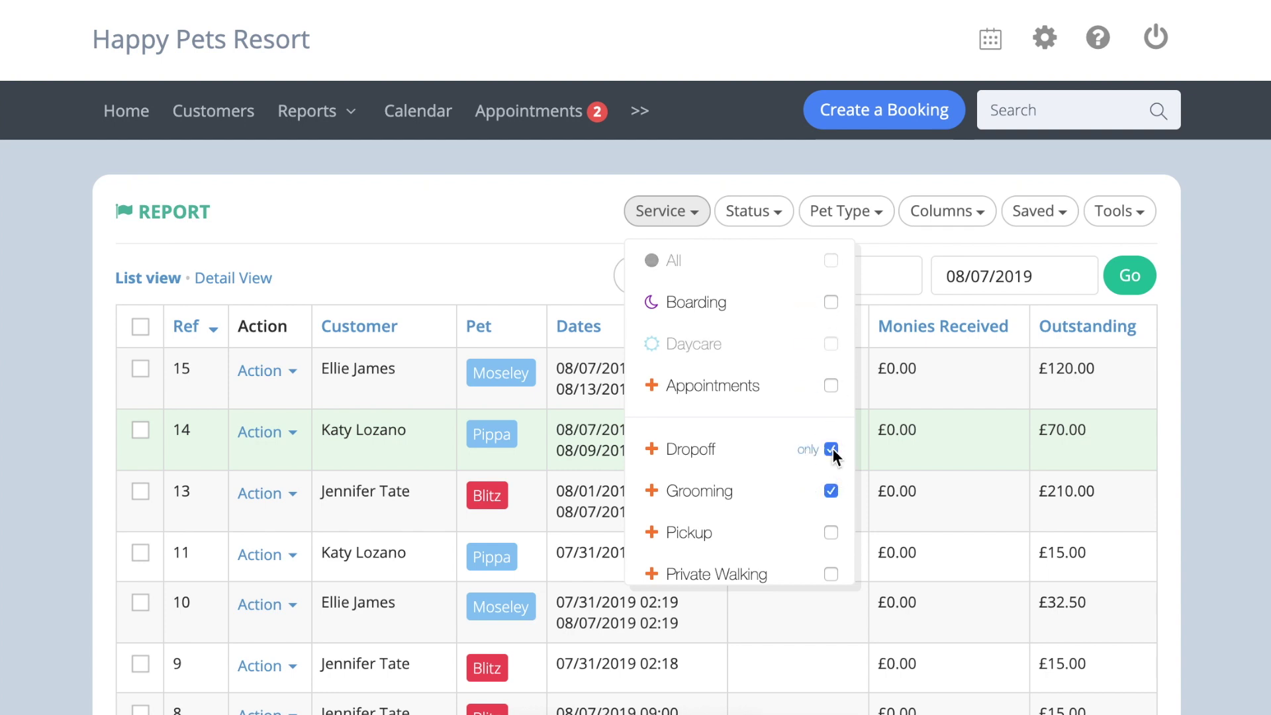
click(762, 215)
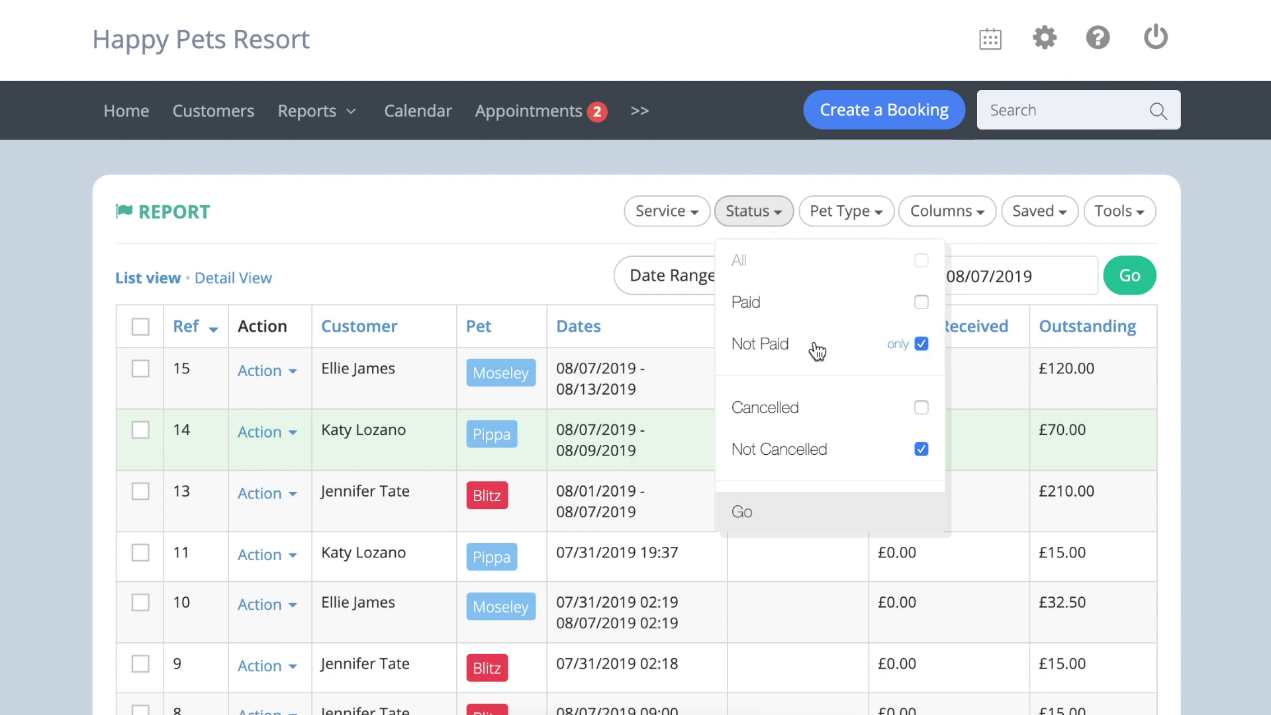
scroll(823, 401, down, 1)
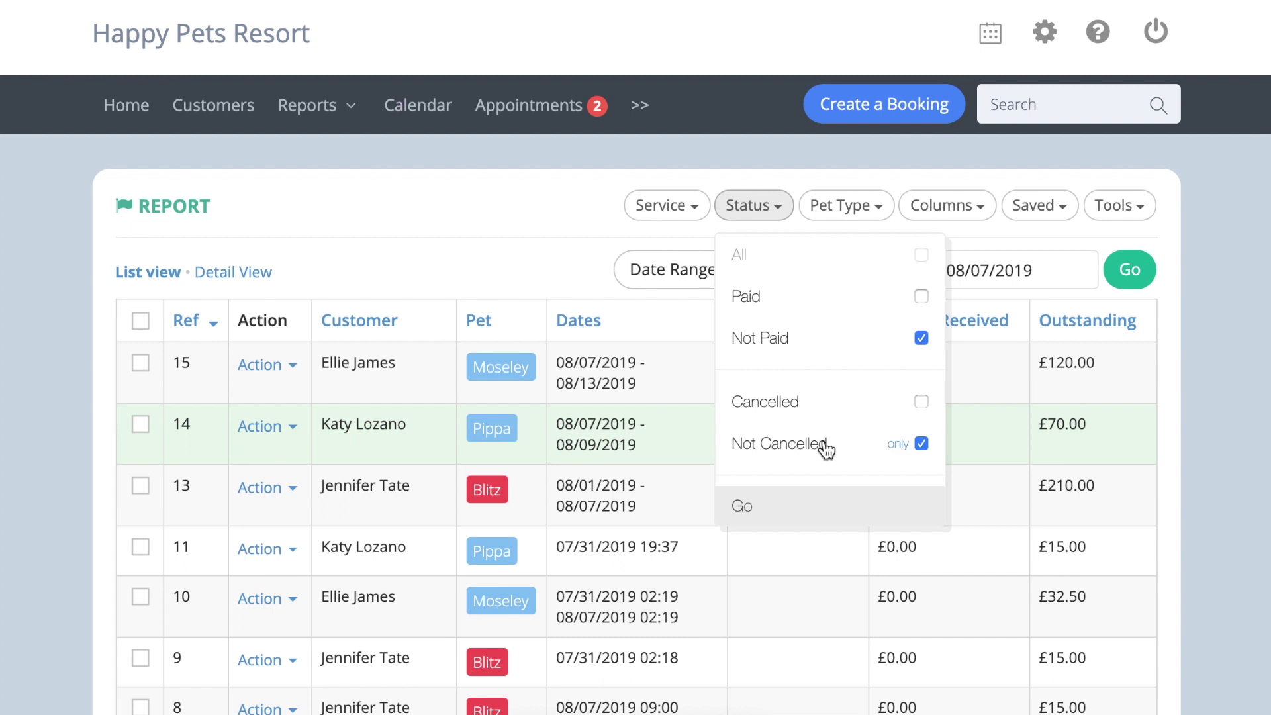
click(853, 209)
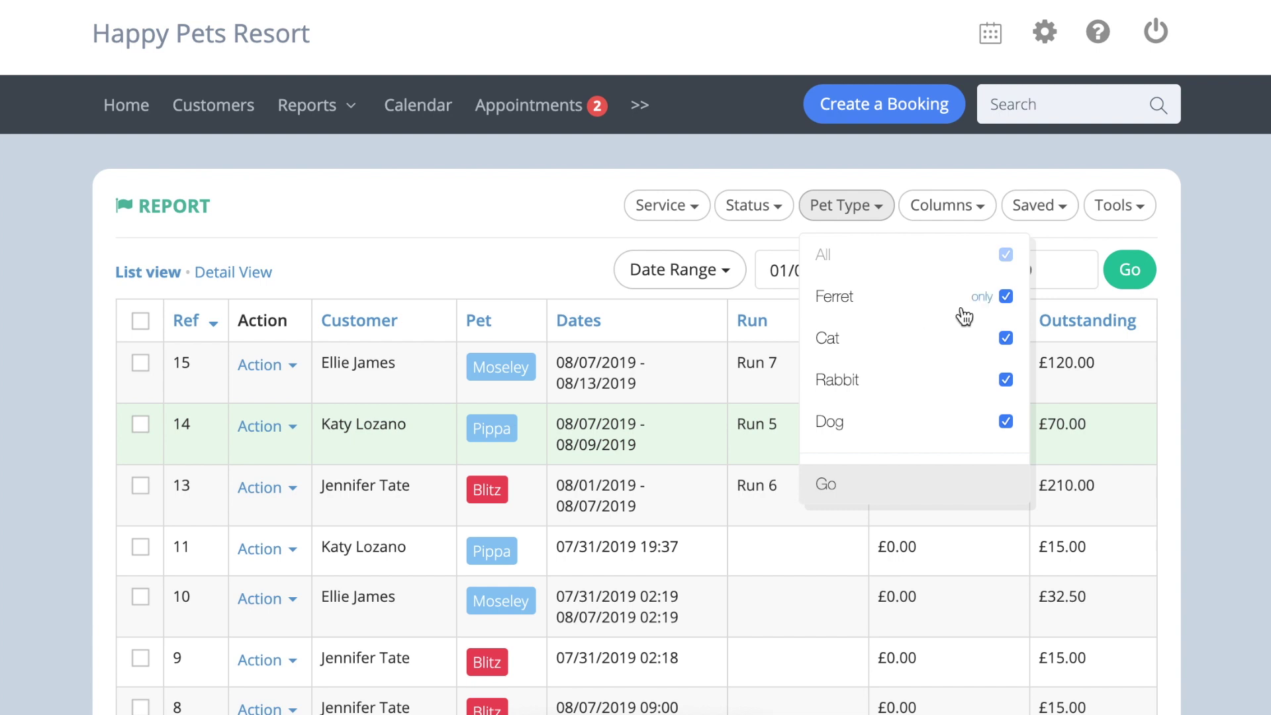
Step: Filter the report to Cat bookings only, leaving Whiskey and Tequilla owing £180.00
click(1006, 254)
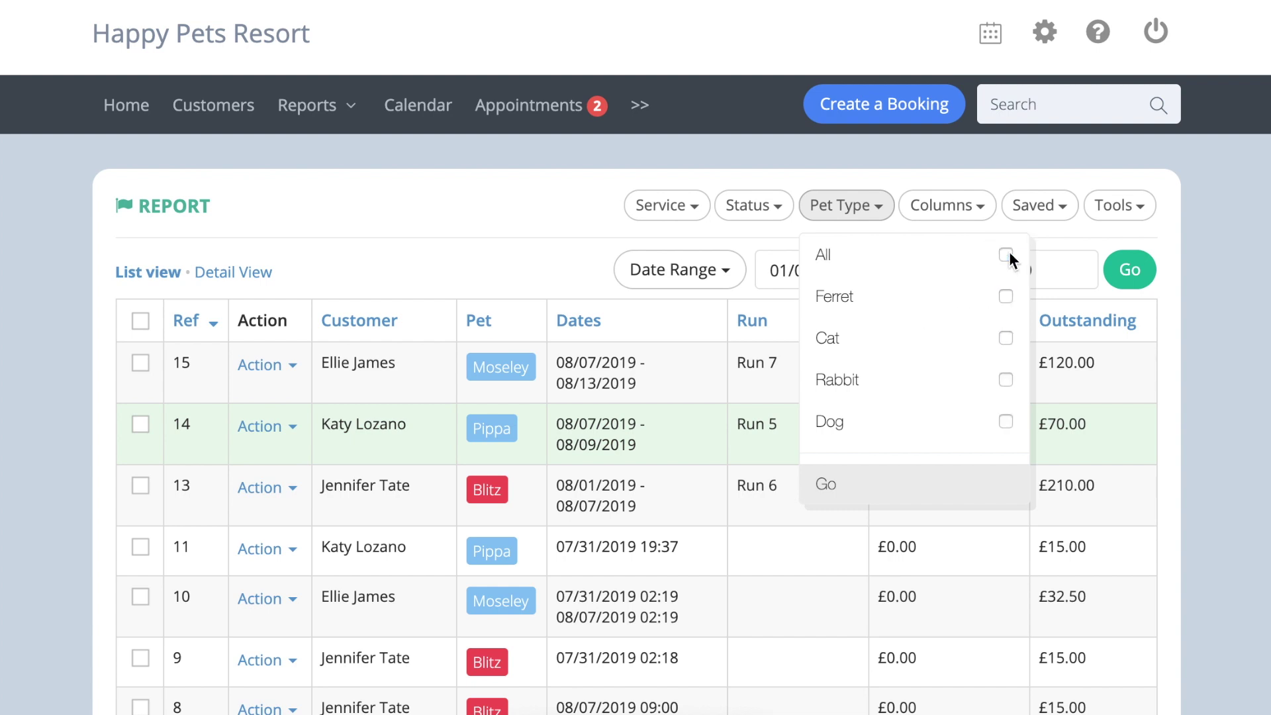
click(1008, 255)
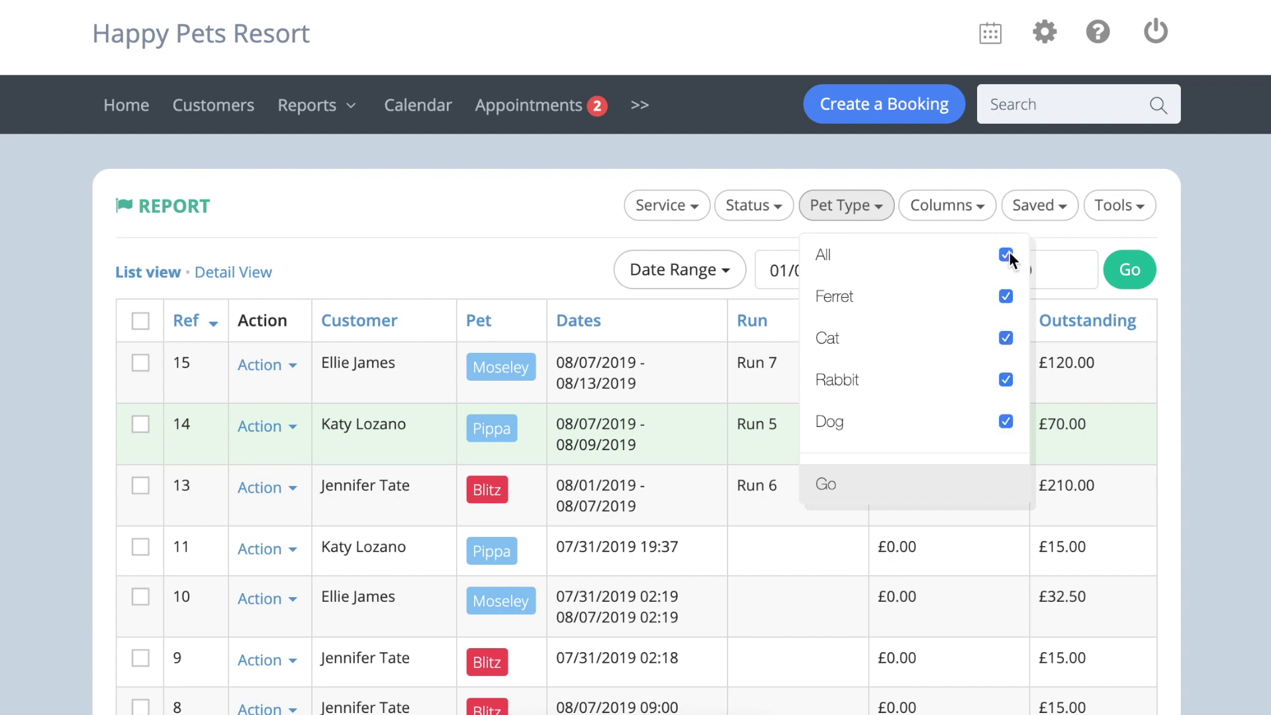
click(1008, 256)
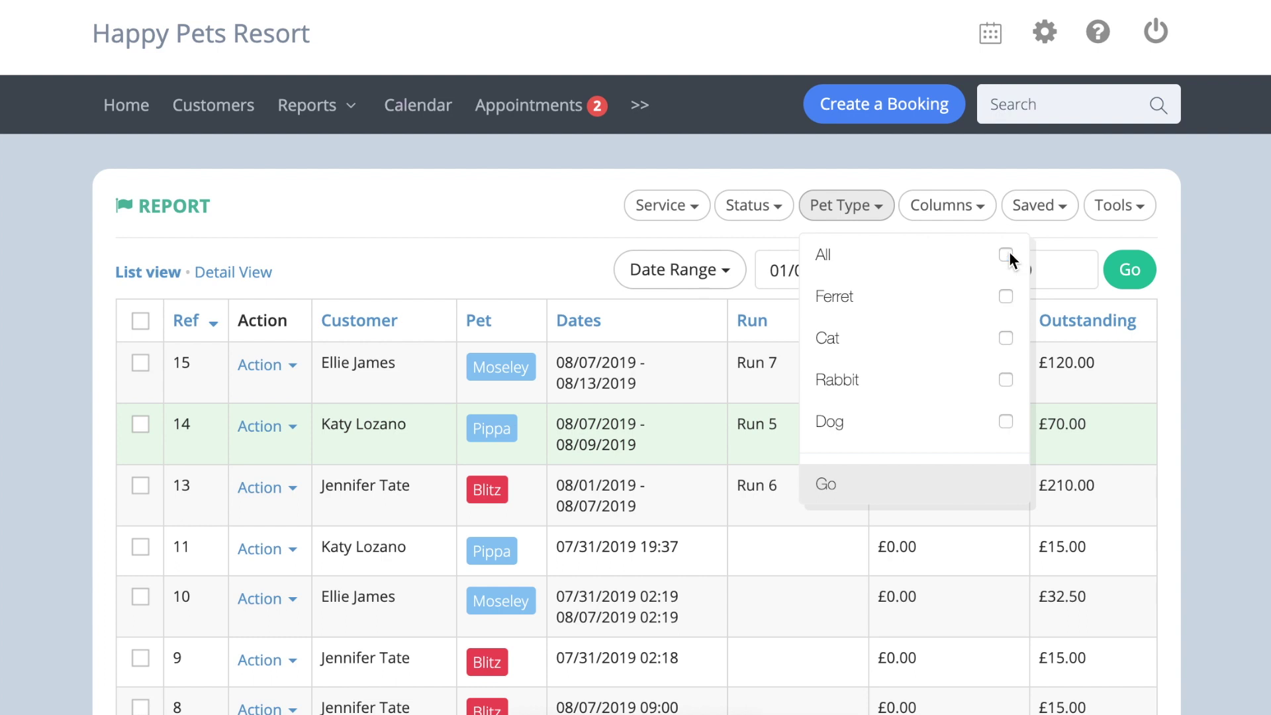
click(976, 339)
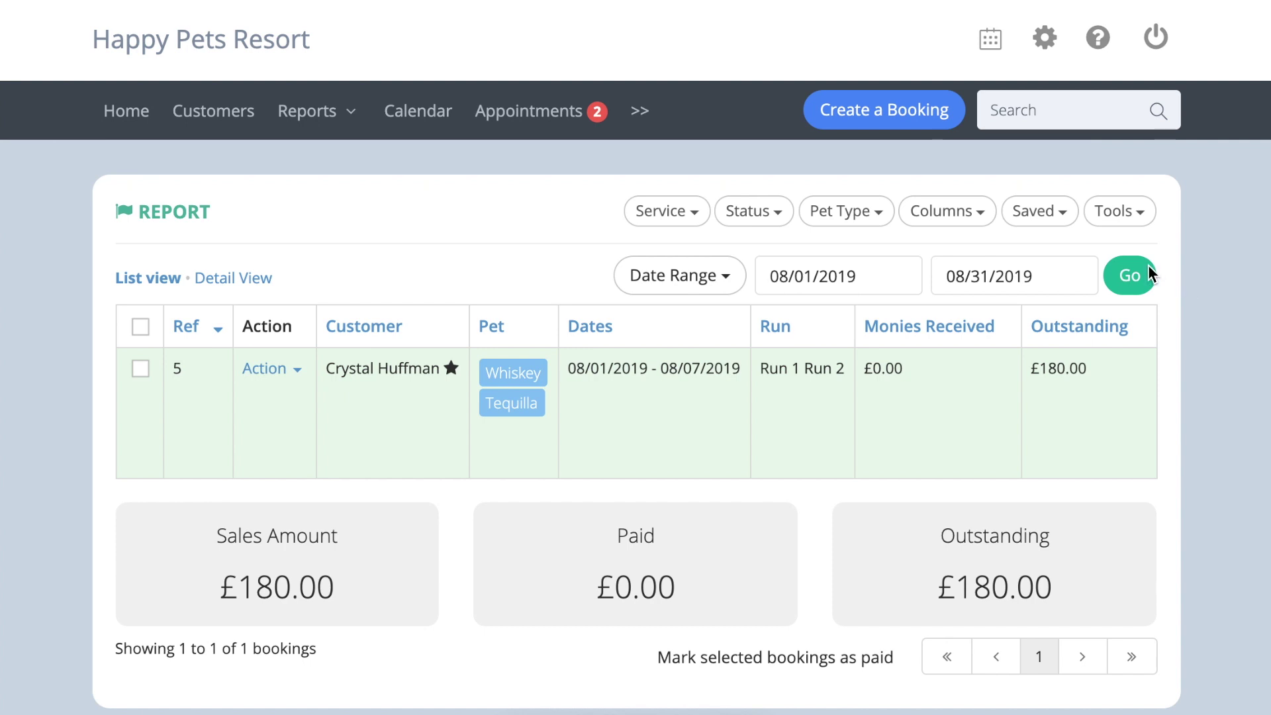
click(965, 223)
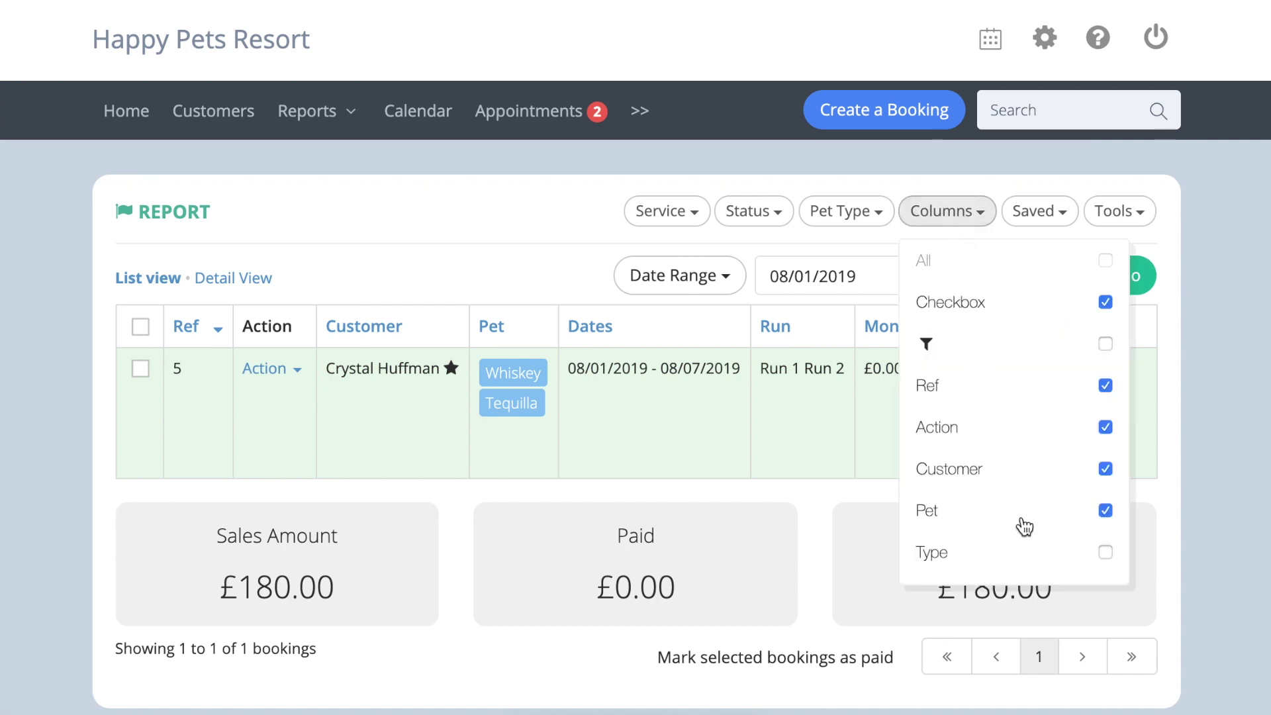
Step: Start saving the filtered report as a new template from the Saved templates list
click(968, 208)
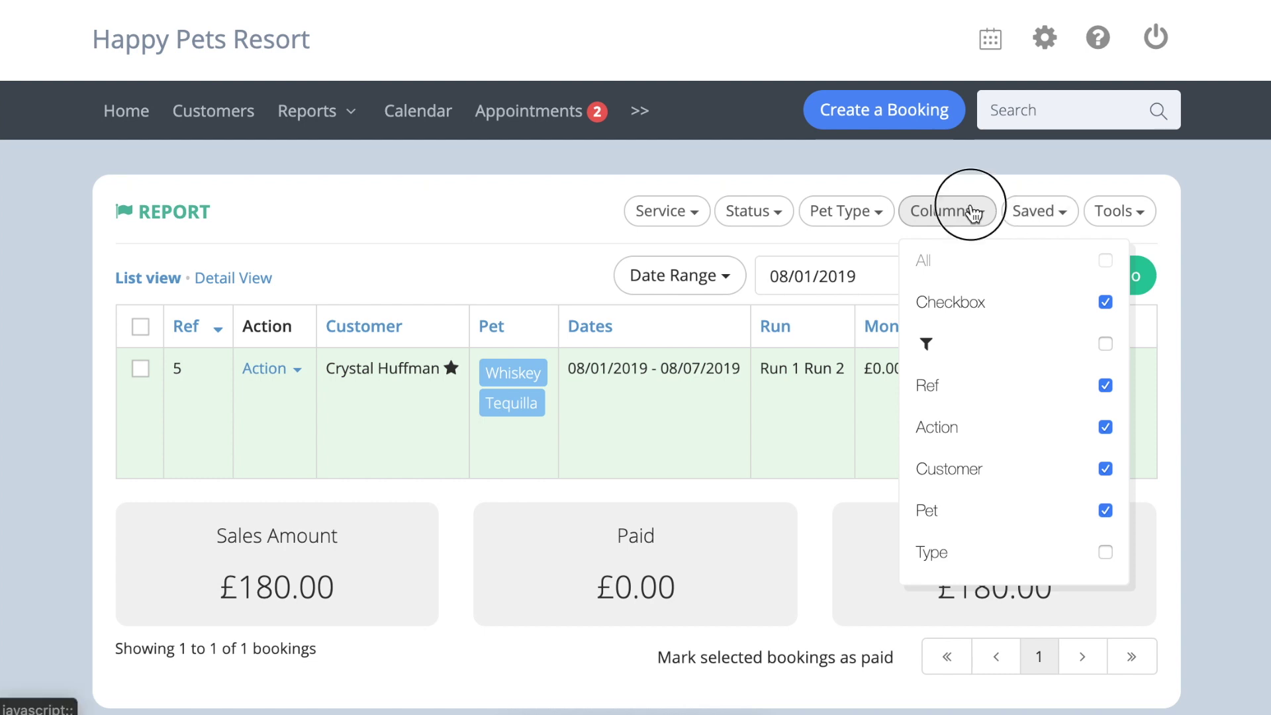
click(1058, 220)
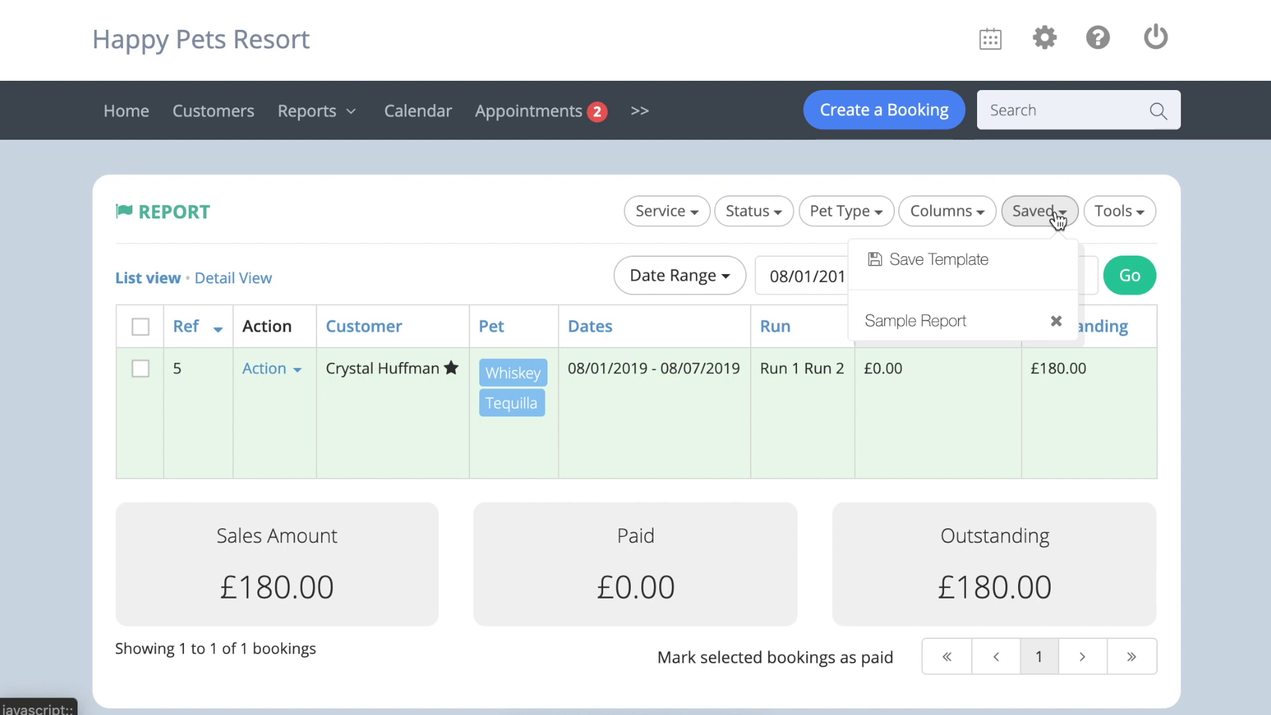
click(1047, 272)
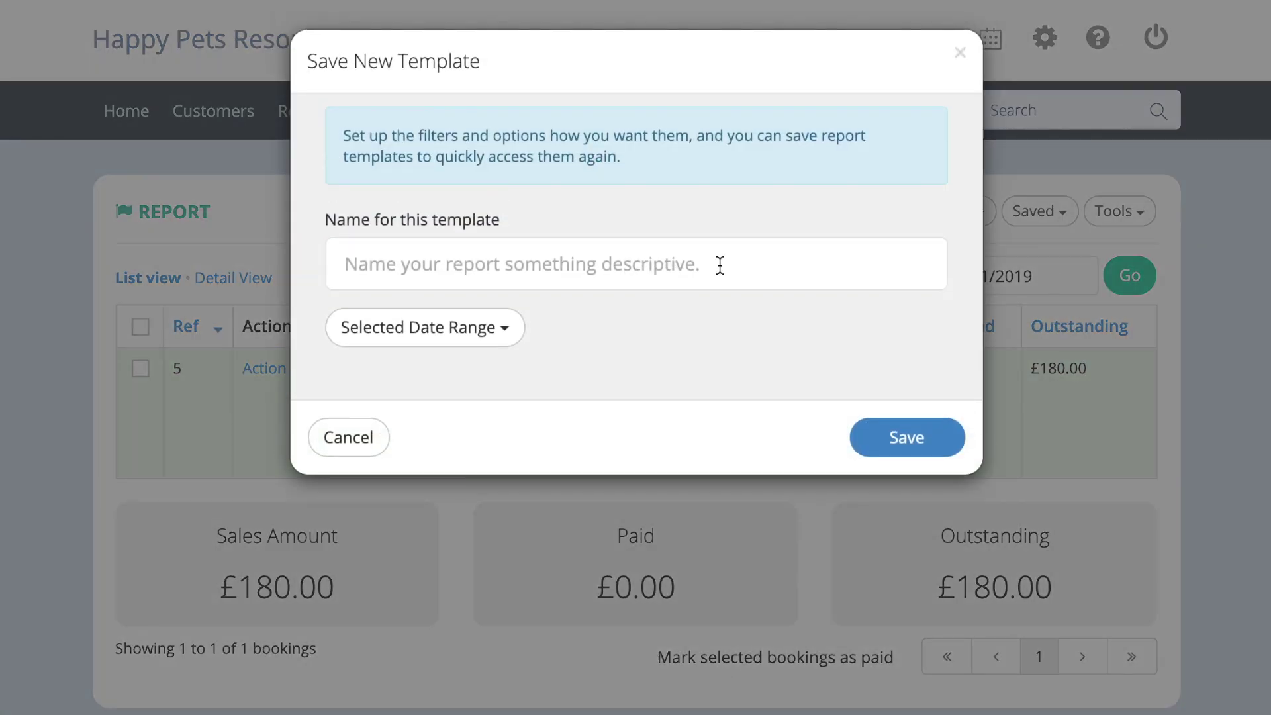
Step: Save the template as 'All Cats in' with a This month date range
click(718, 264)
text(All Cats in)
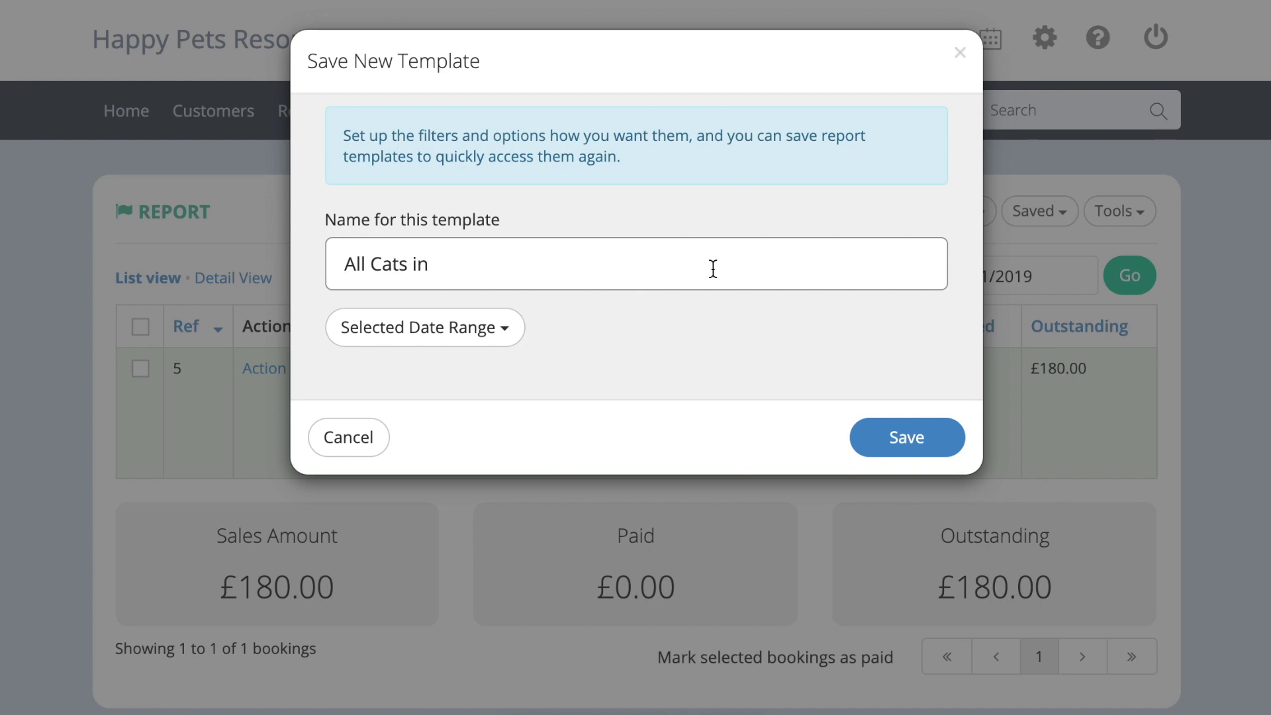
click(501, 327)
scroll(496, 348, down, 1)
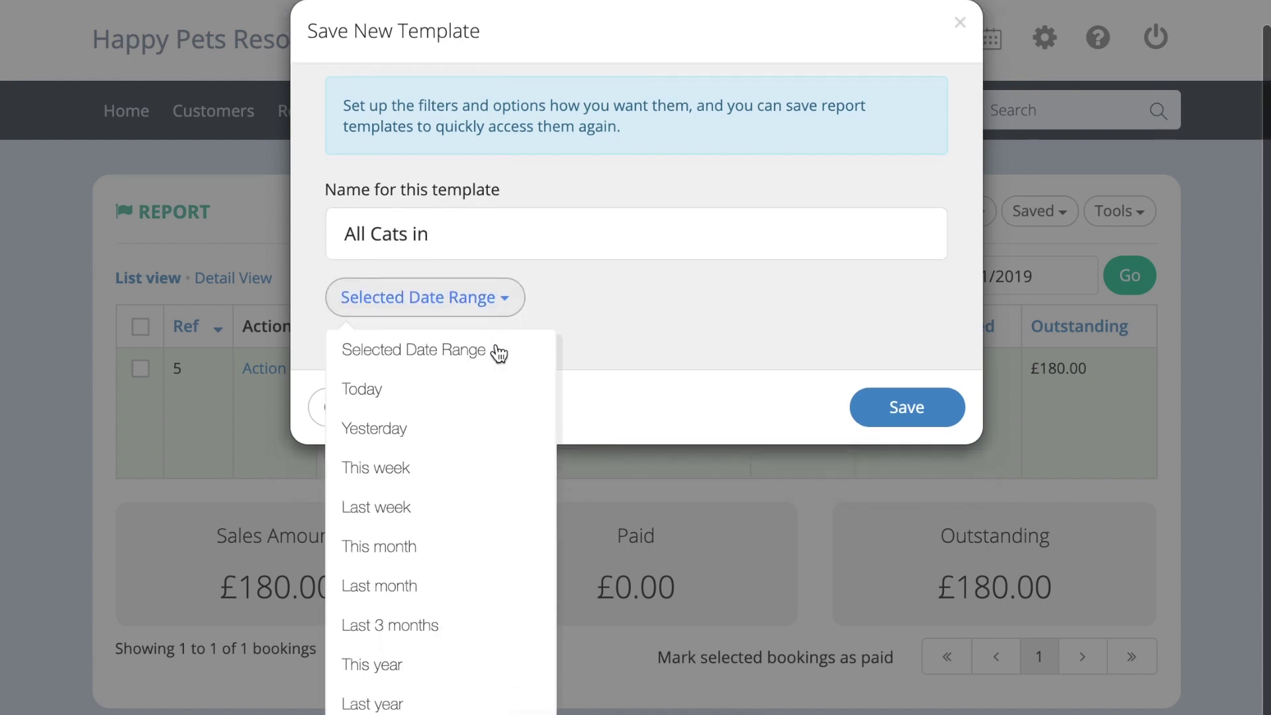
click(480, 559)
click(871, 447)
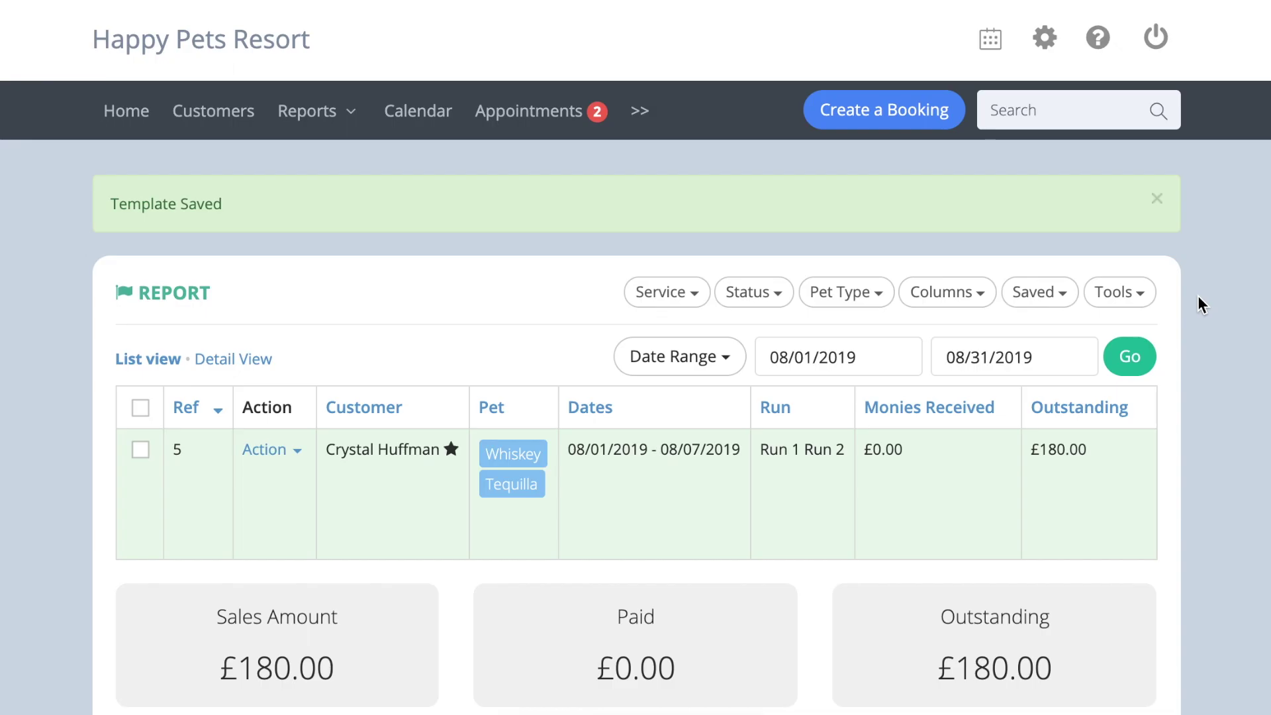
click(320, 129)
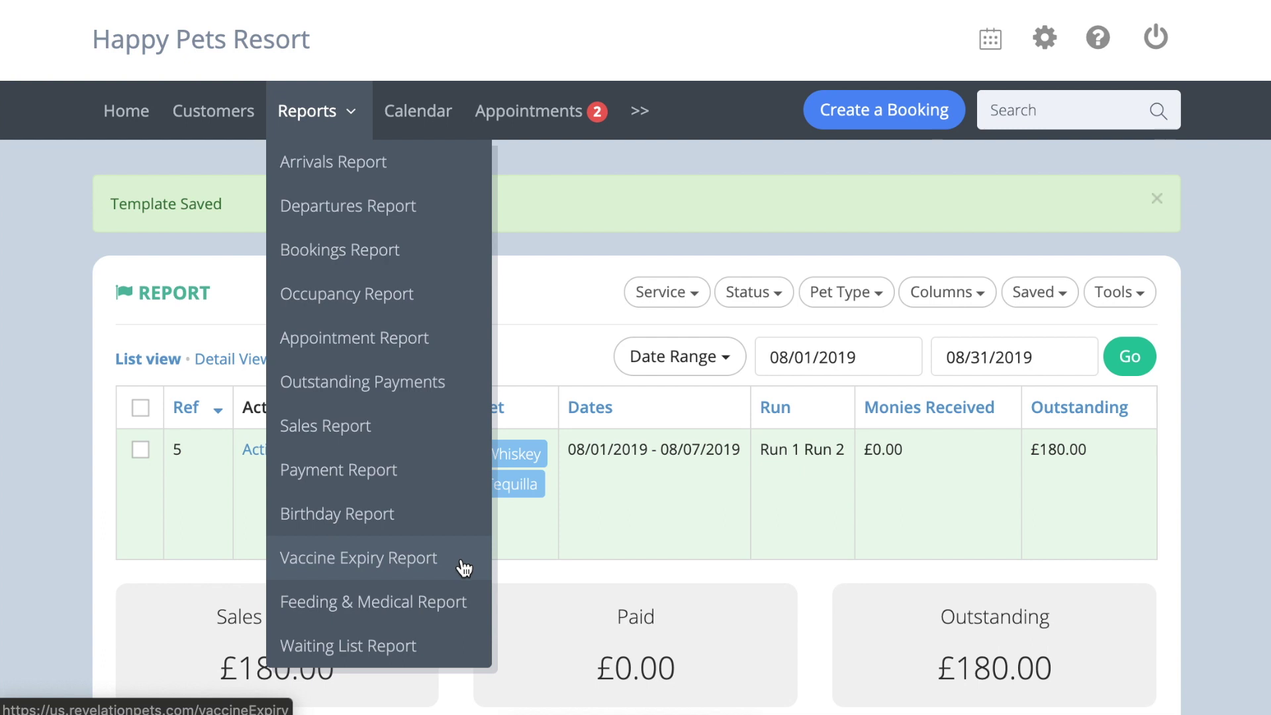
Step: Open the Sales Report for 07/08/2019–08/07/2019 and review its £2,235.75 total by item
click(438, 430)
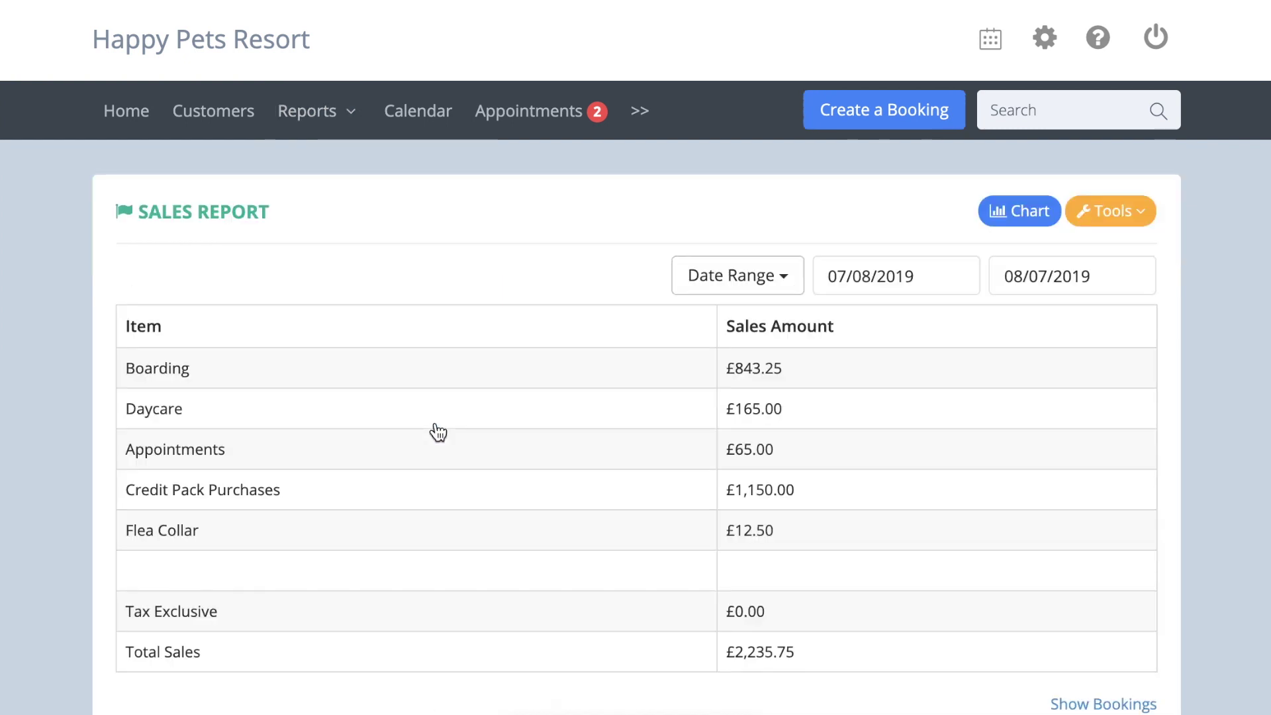
scroll(438, 431, down, 3)
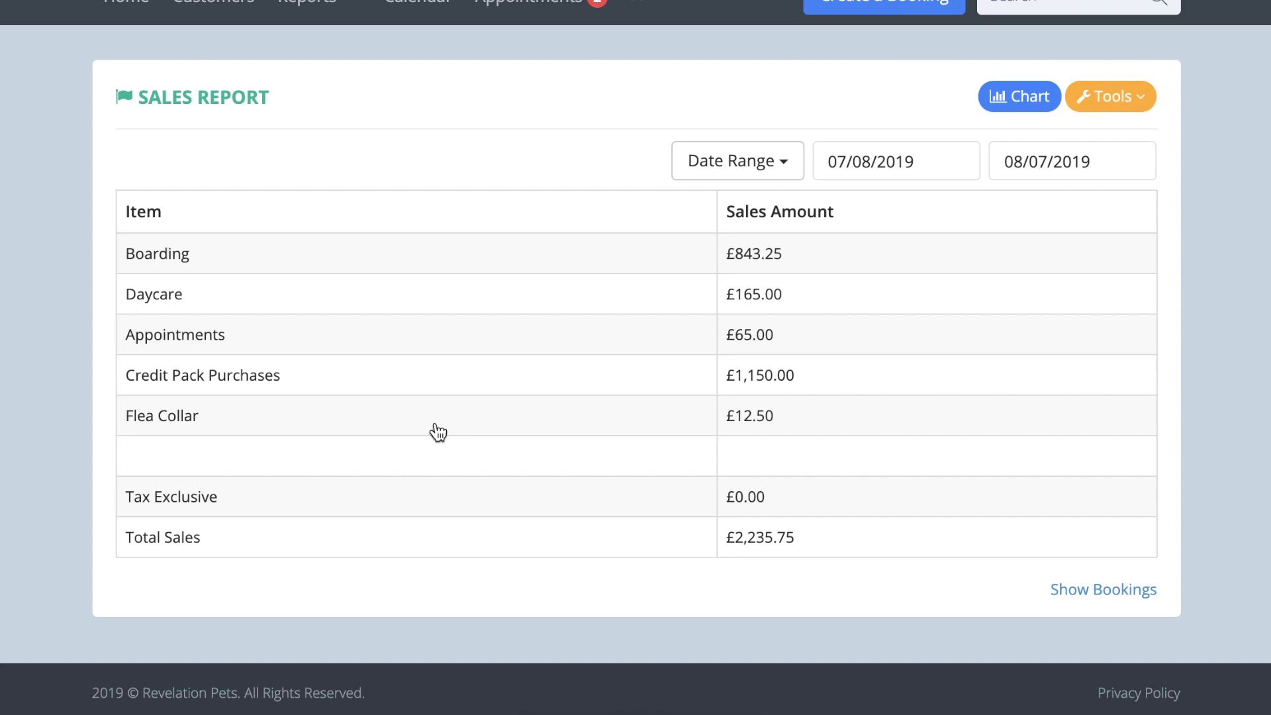
scroll(437, 431, up, 2)
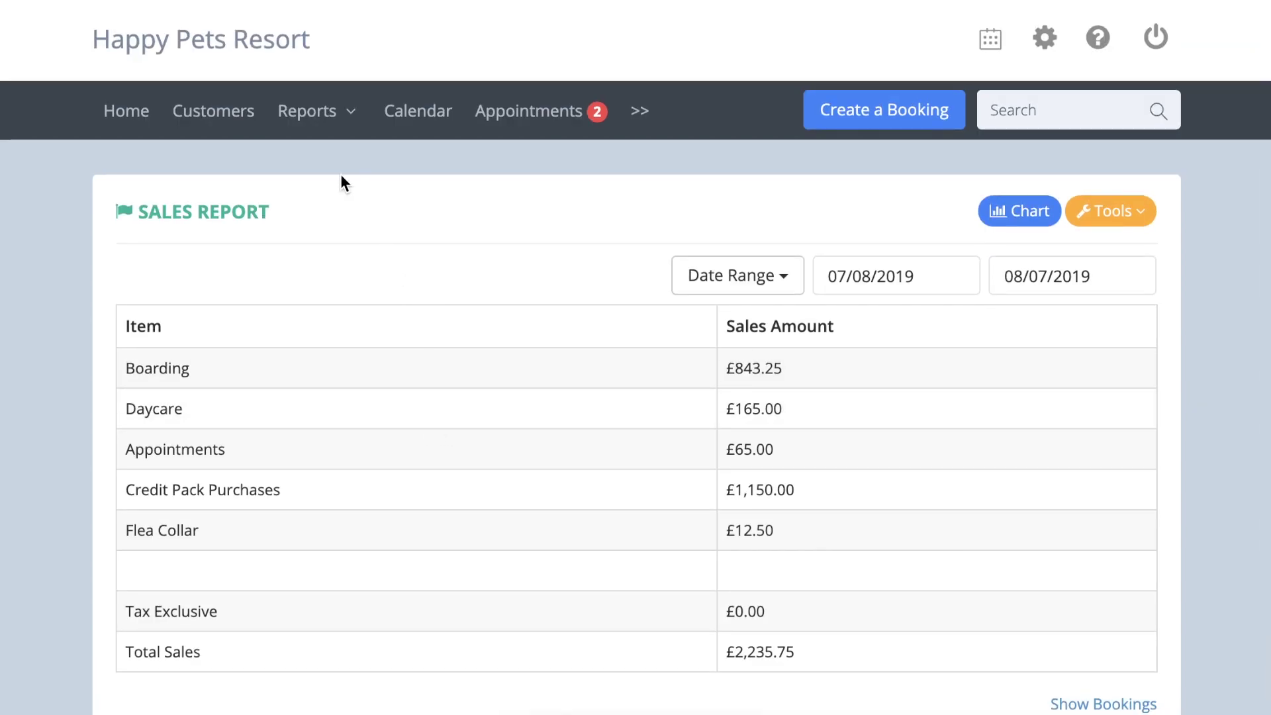
click(325, 126)
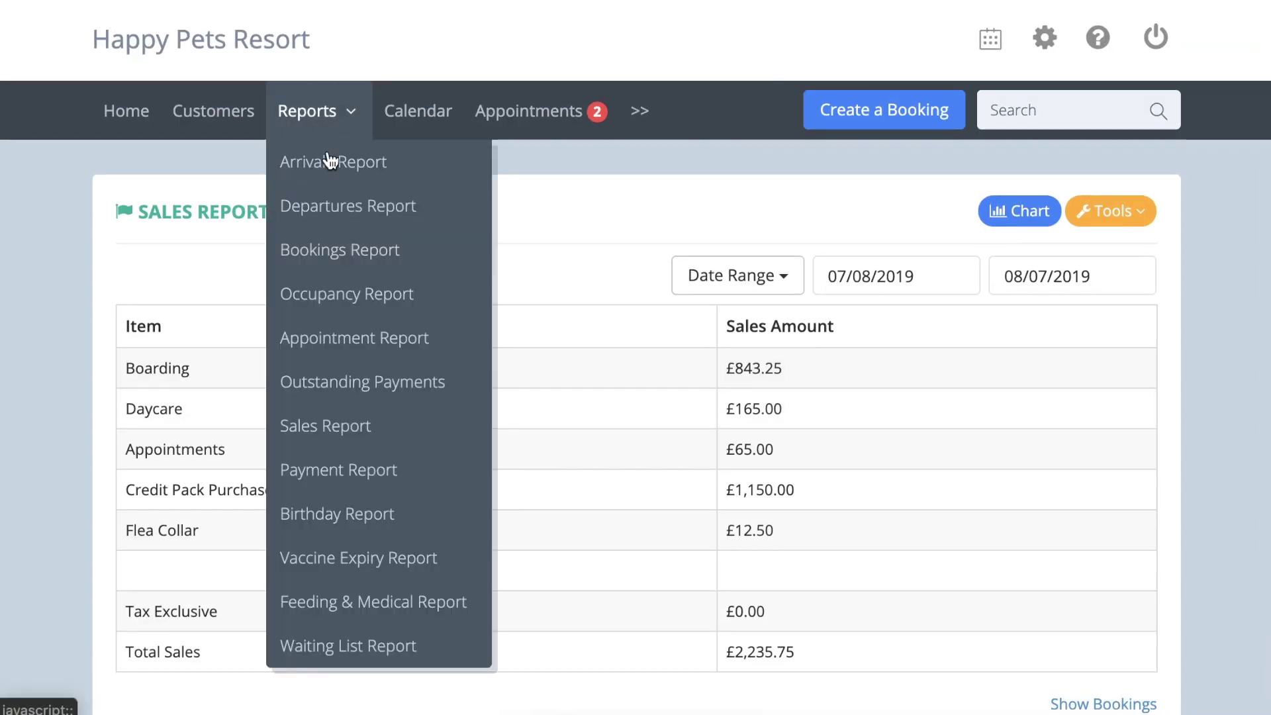
Step: Review the Payment Report for 08/01/2019–08/31/2019: four payments totalling £1,220.00
click(390, 469)
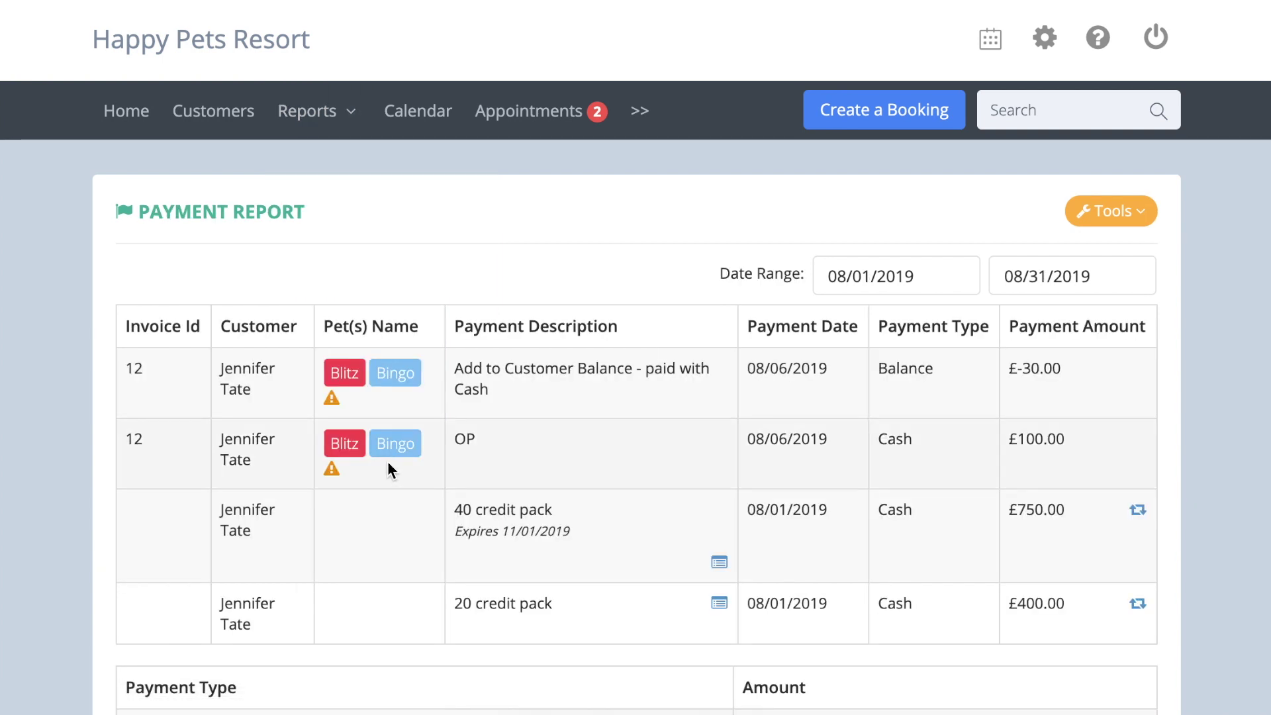
scroll(388, 460, down, 2)
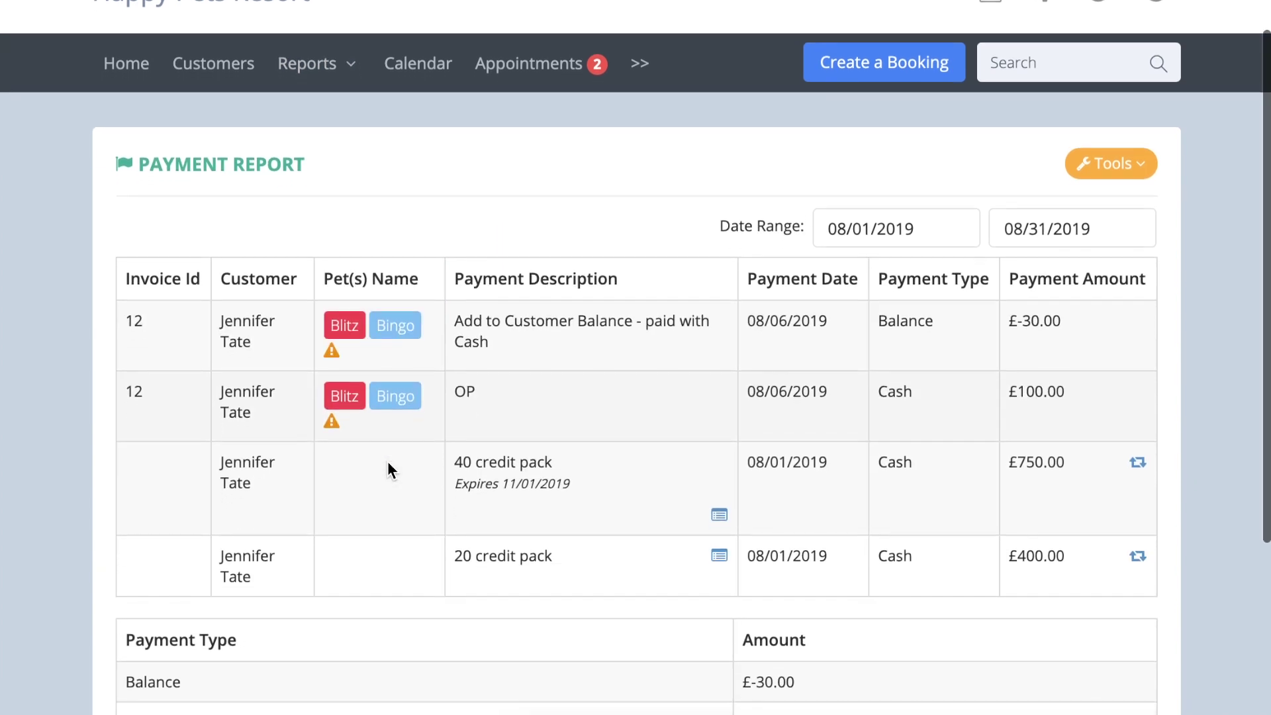
scroll(387, 460, down, 2)
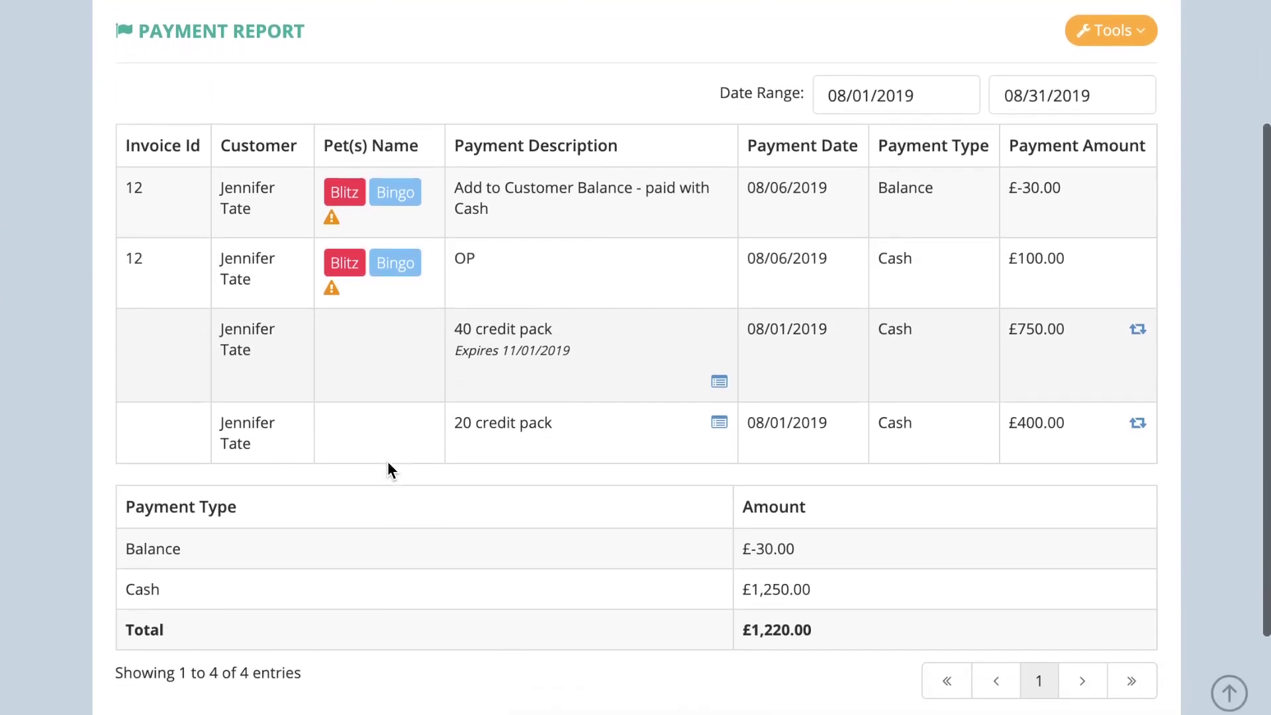
scroll(388, 461, up, 4)
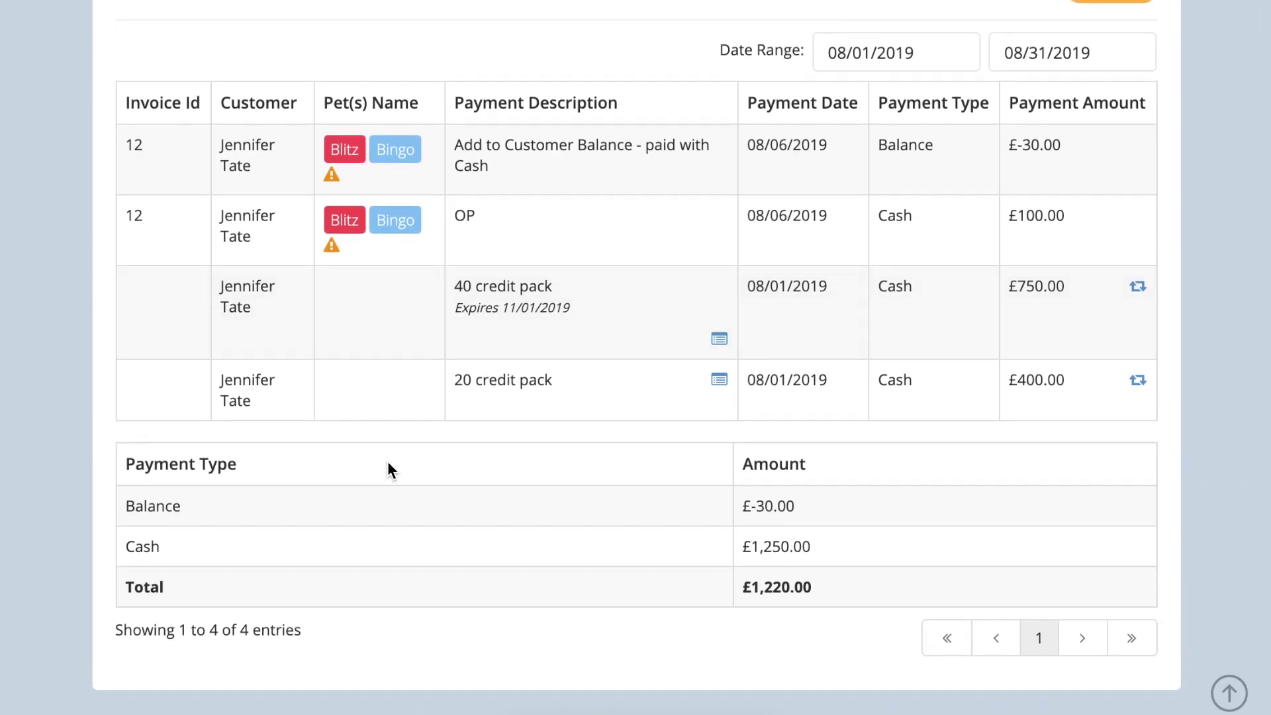
click(1047, 40)
Step: Browse the Integrations Plugins page down to its payment-link switches and Stripe integration
click(488, 272)
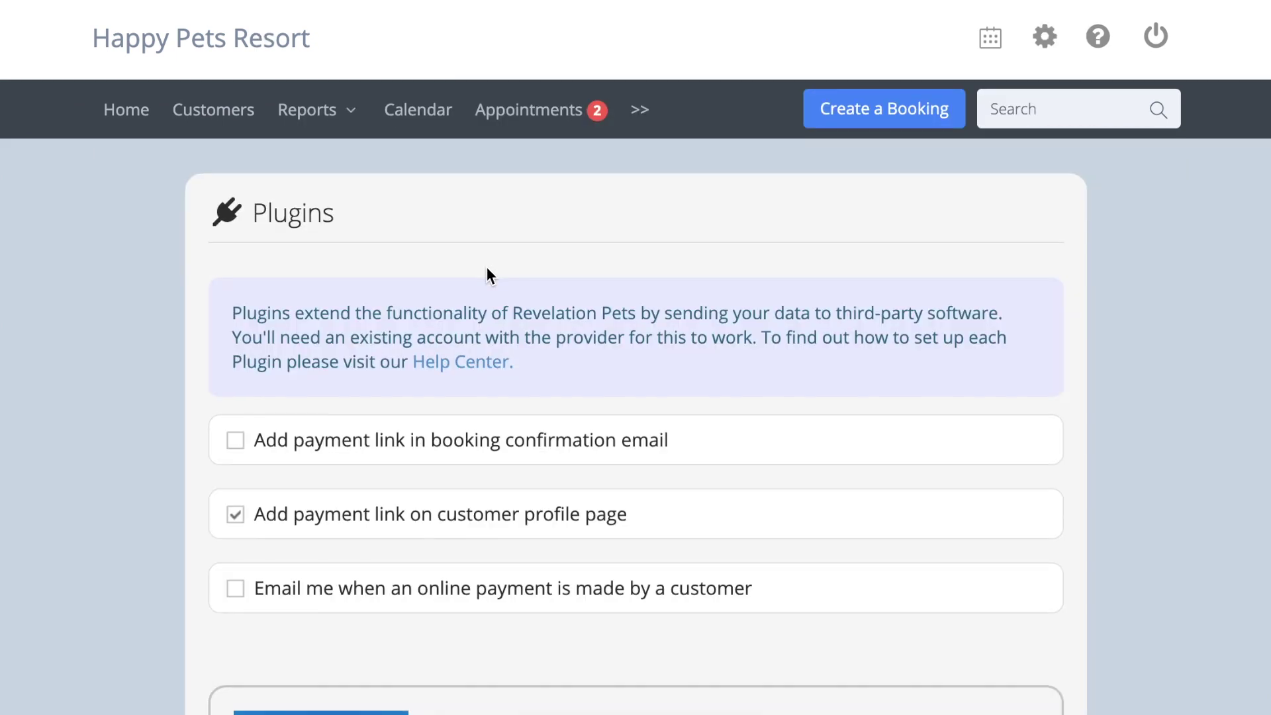
scroll(489, 274, down, 2)
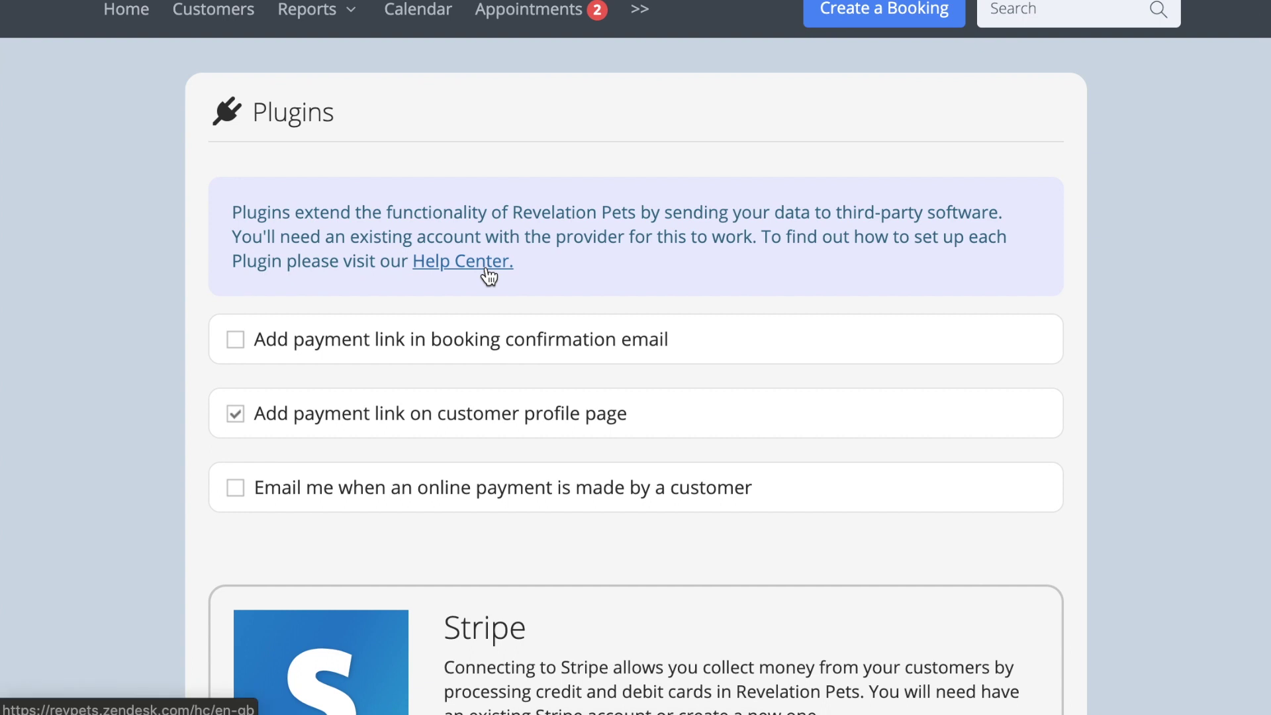